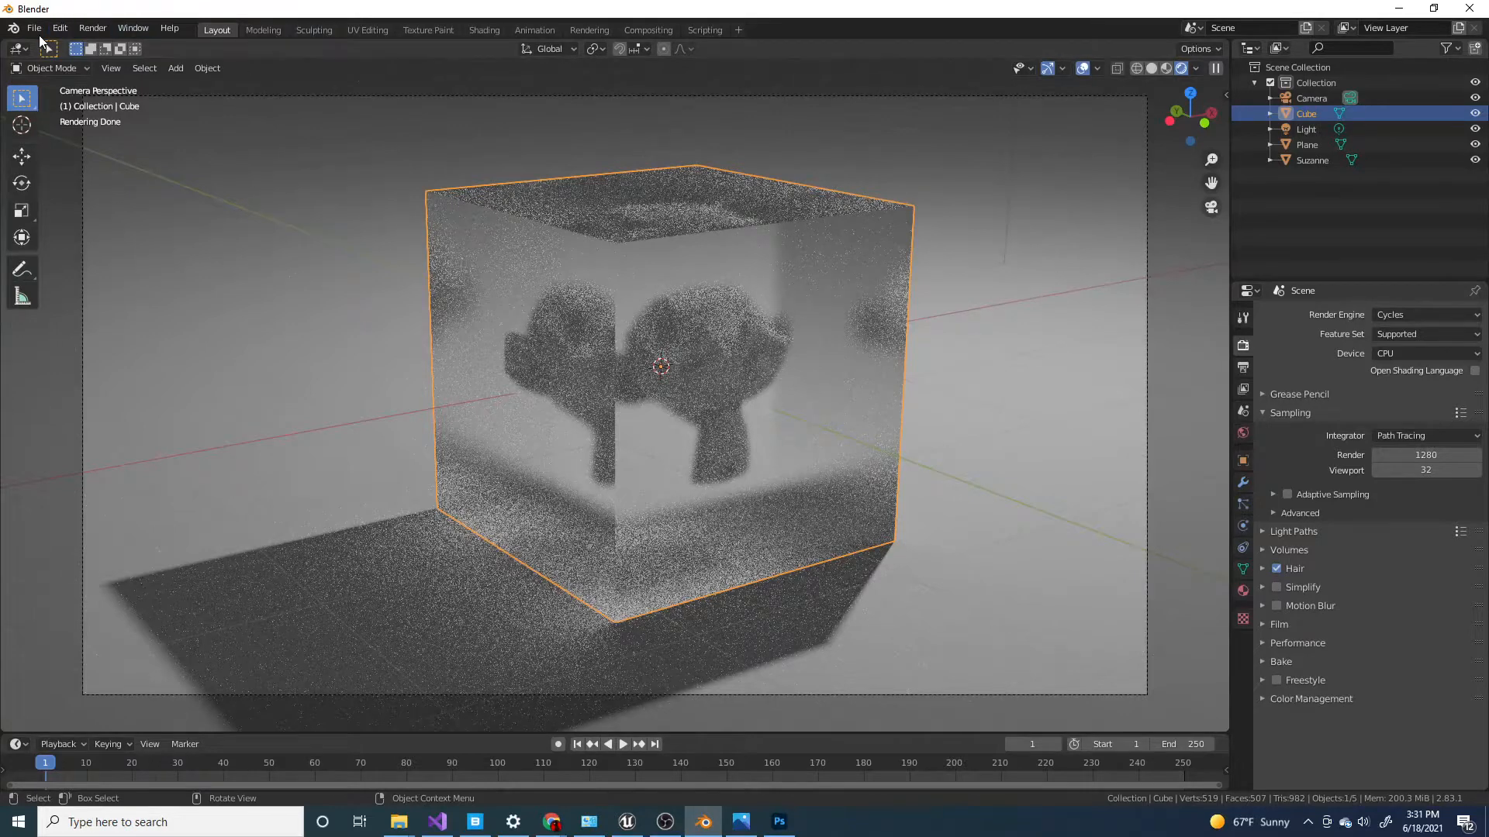
Step: Start a new General file without saving the changes to the current scene
left_click(35, 31)
mouse_move(64, 46)
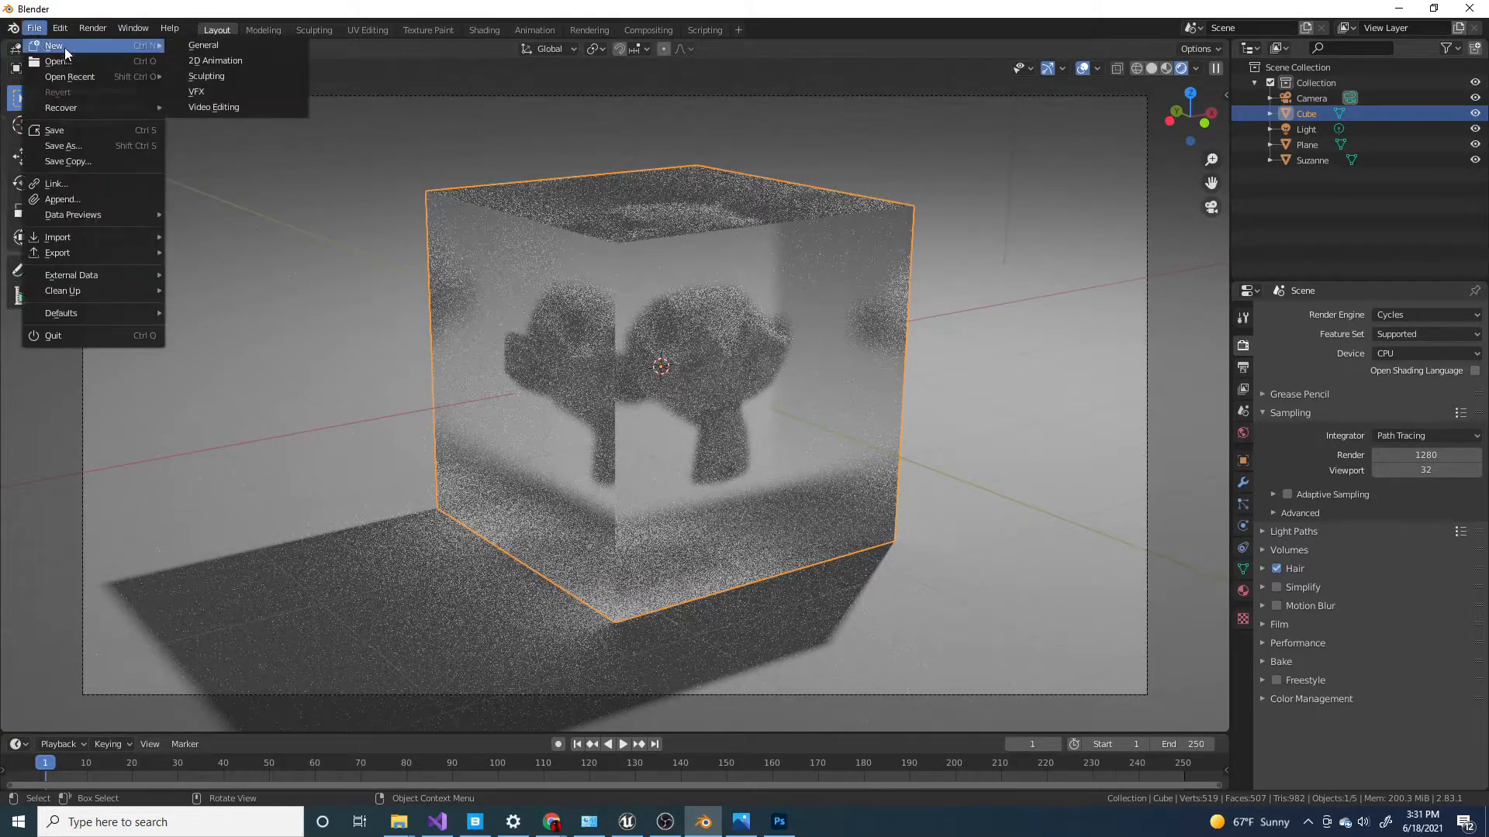
left_click(234, 45)
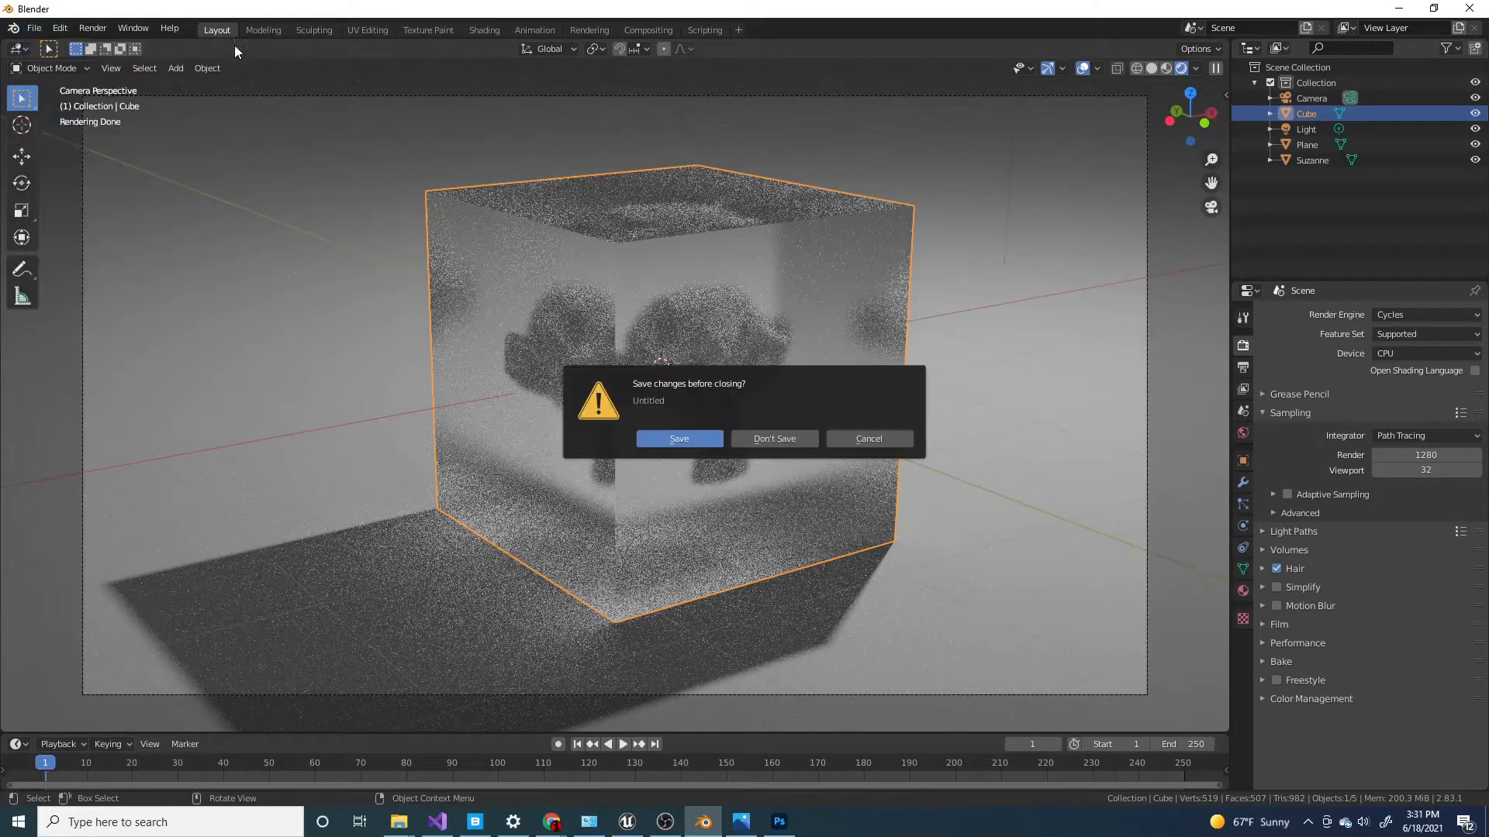
left_click(753, 442)
Step: Add a plane mesh and move it -1 m along Z to the base of the cube
scroll(699, 362, "up", 3)
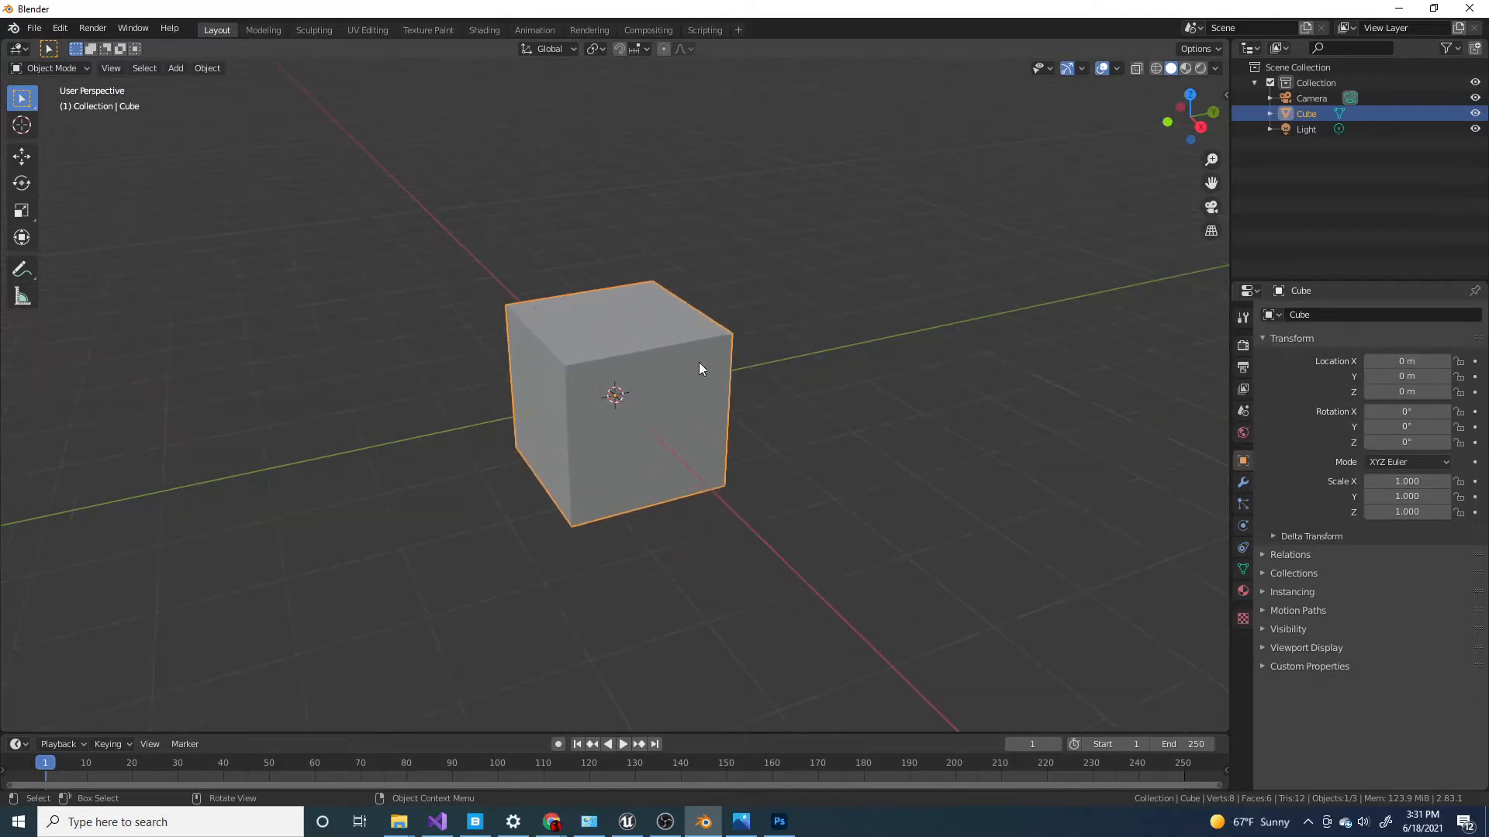
scroll(708, 384, "down", 3)
scroll(709, 384, "up", 3)
scroll(802, 380, "down", 3)
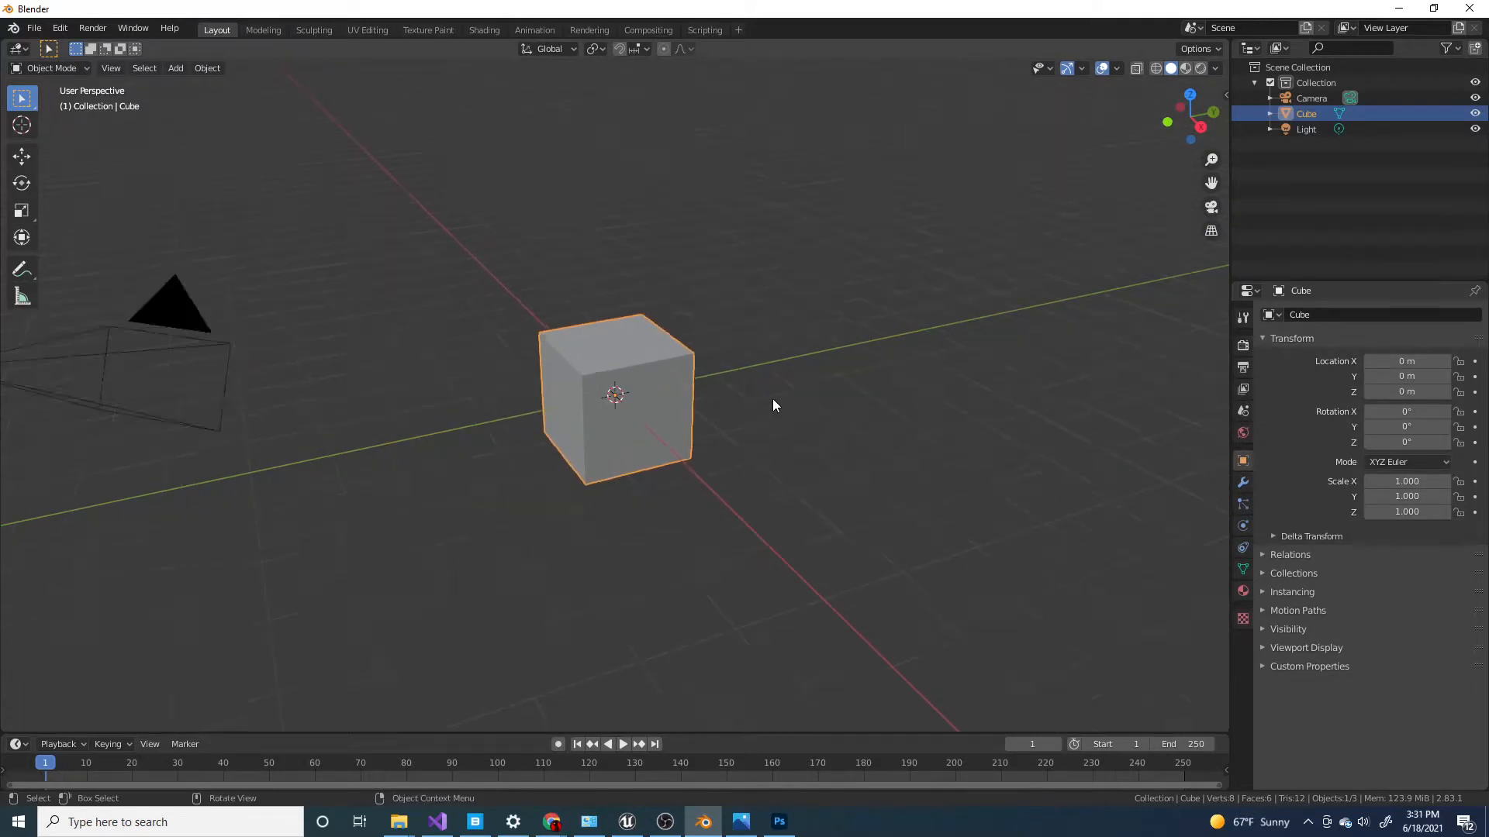
key("shift+a")
mouse_move(802, 332)
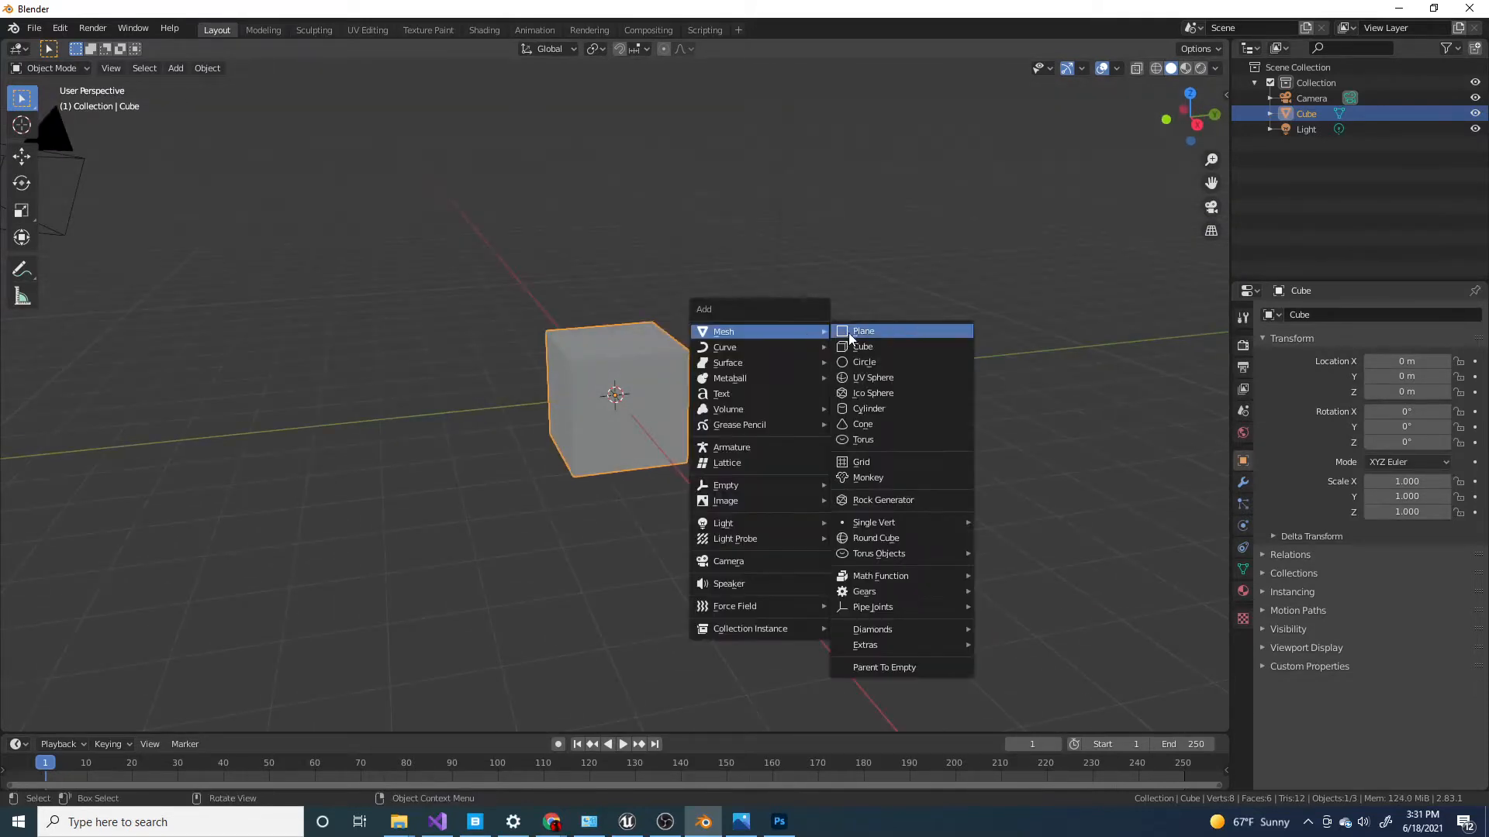
left_click(886, 333)
scroll(762, 375, "up", 3)
key("g")
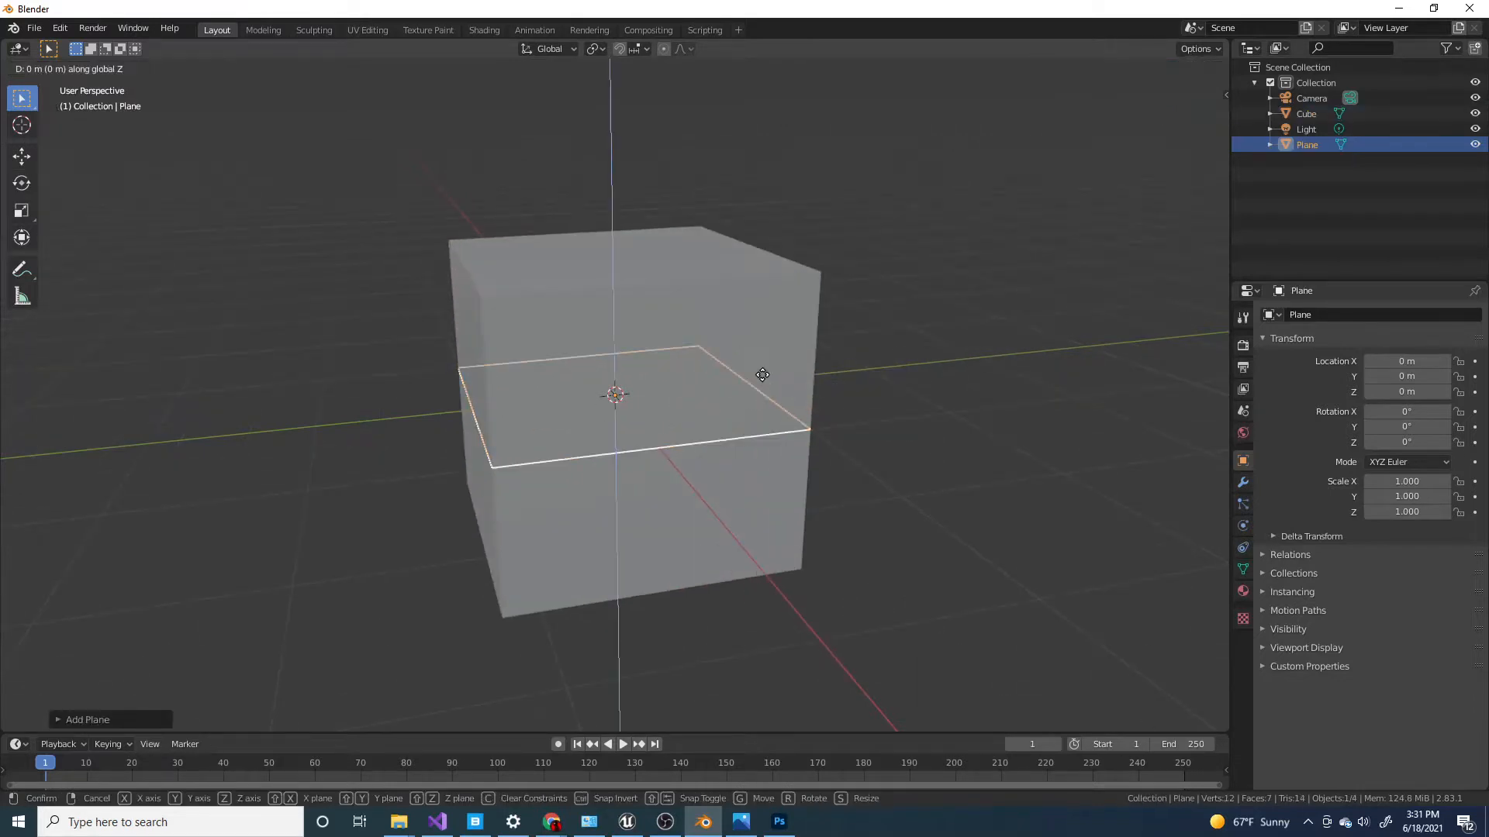
key("z")
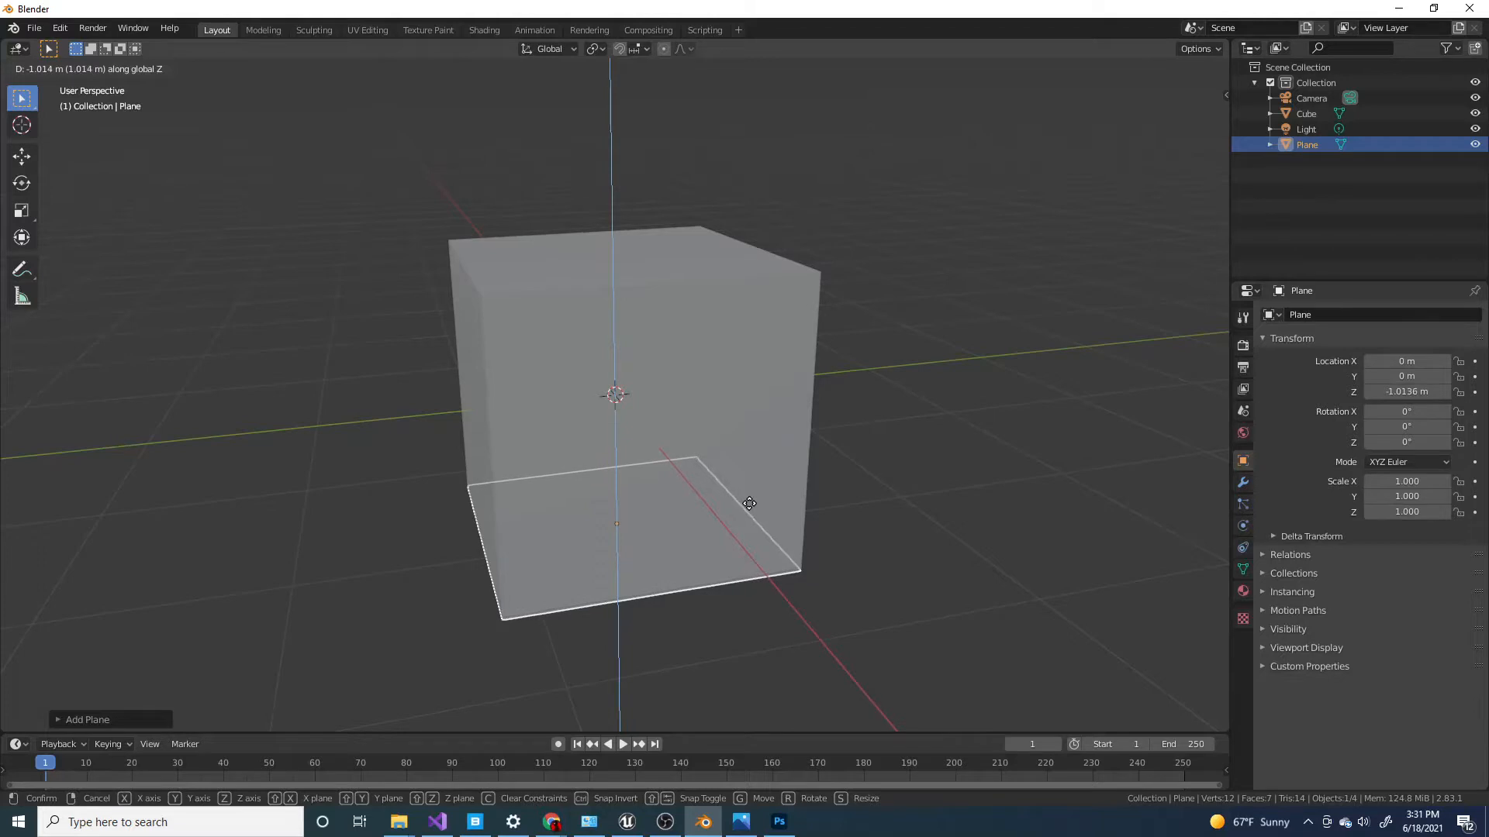
type("-1")
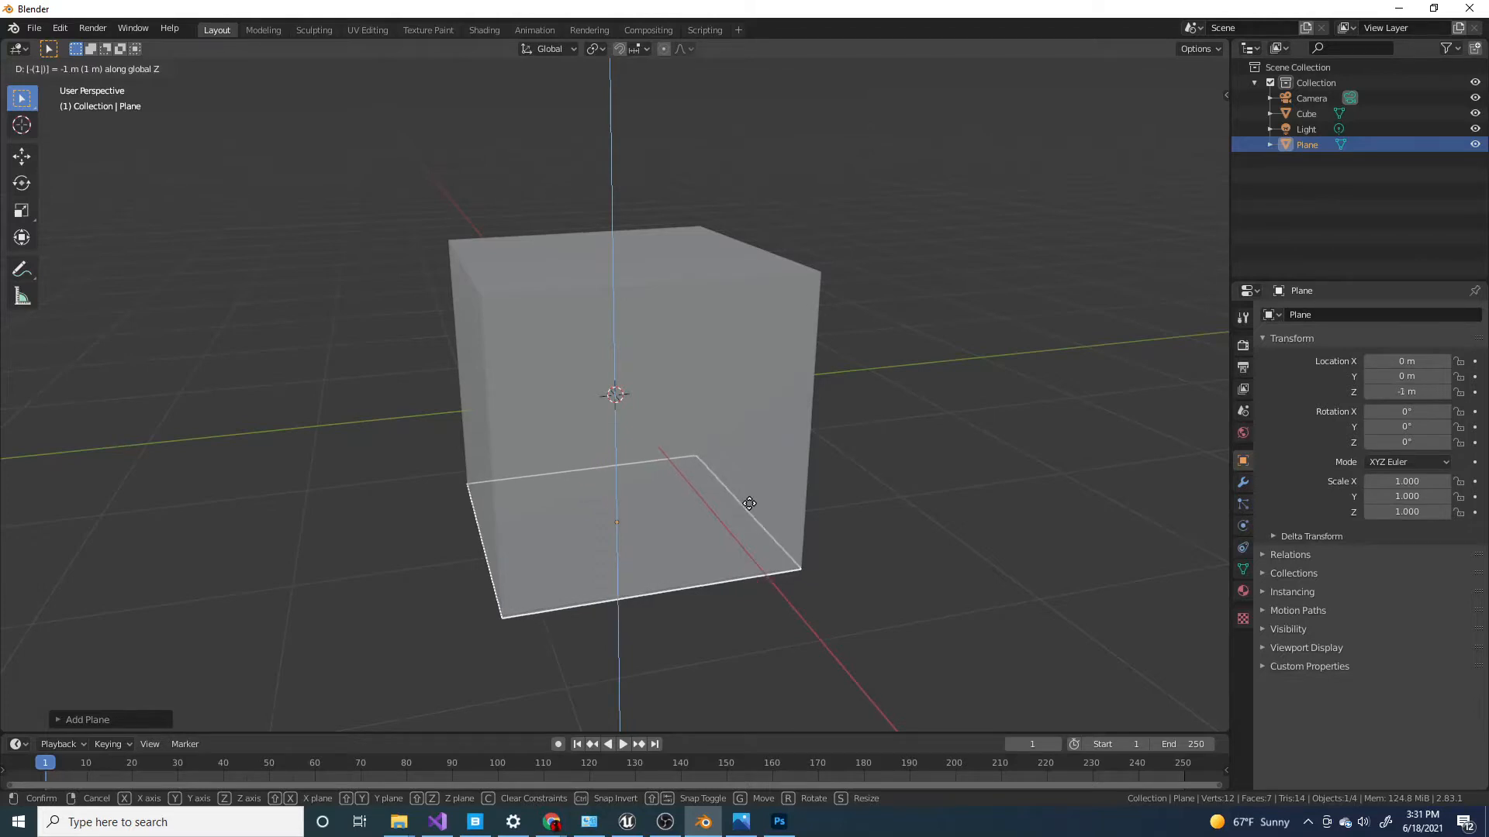
key("Return")
scroll(745, 496, "down", 5)
scroll(743, 488, "up", 3)
key("g")
key("z")
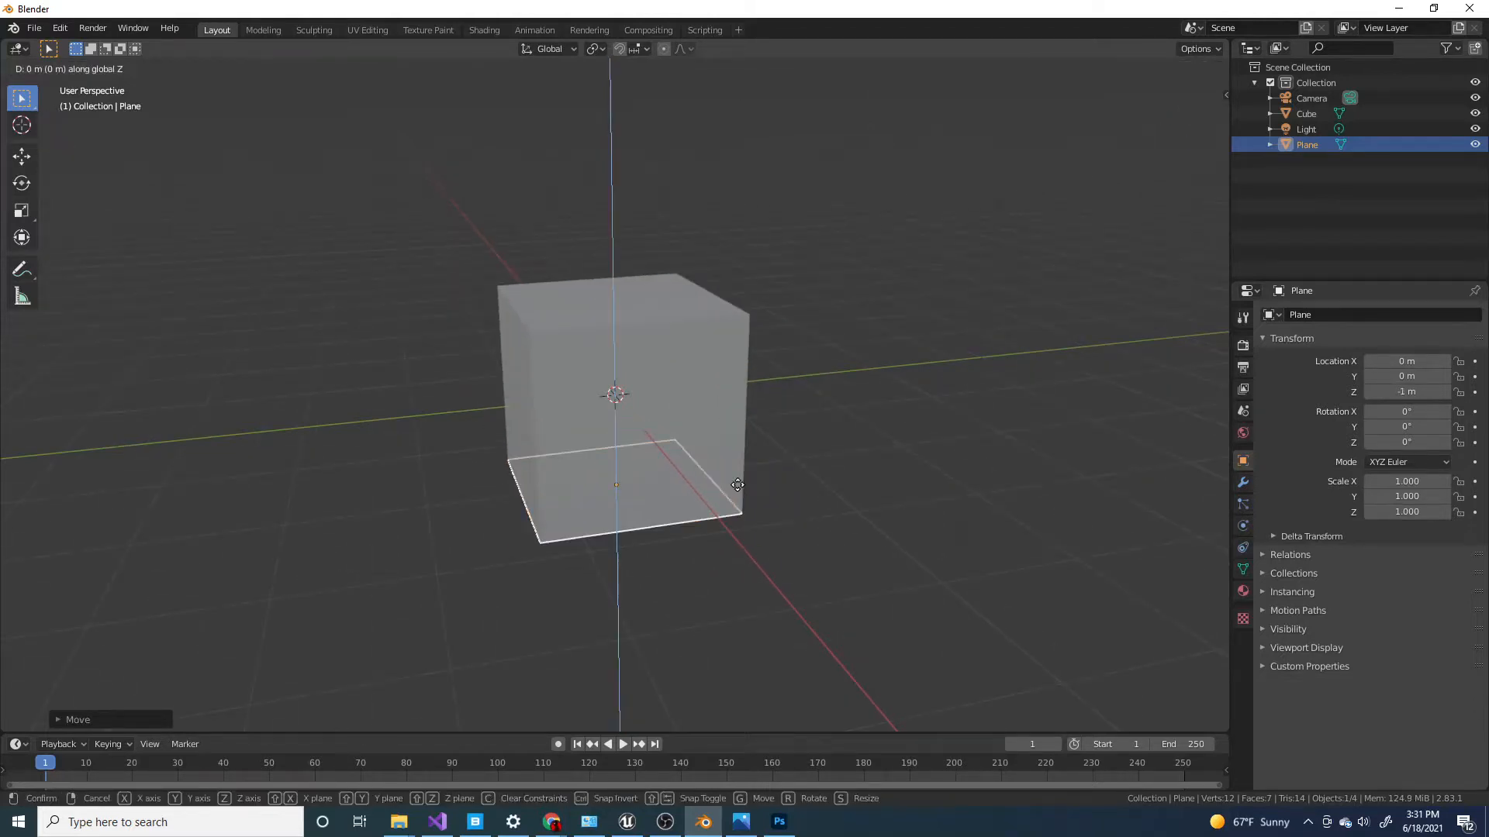
key("Escape")
Step: Scale the plane up uniformly into a large floor beneath the cube
scroll(771, 487, "down", 4)
key("s")
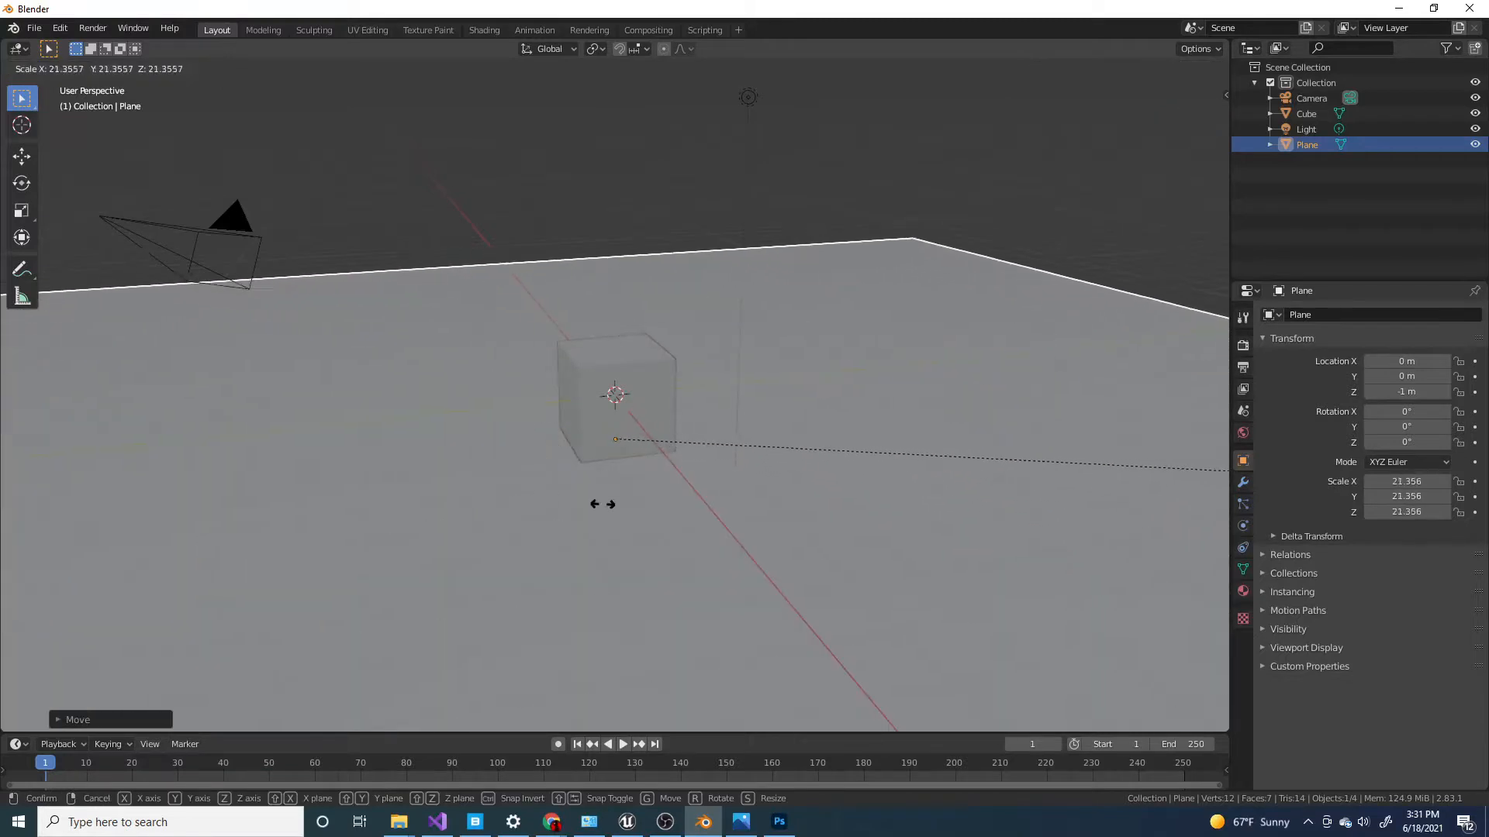
left_click(1117, 532)
Step: Select the cube and switch the viewport to material preview shading
middle_click_drag(589, 397, 620, 402)
scroll(709, 449, "up", 4)
scroll(664, 417, "down", 4)
left_click(628, 402)
scroll(628, 402, "up", 2)
scroll(770, 533, "up", 3)
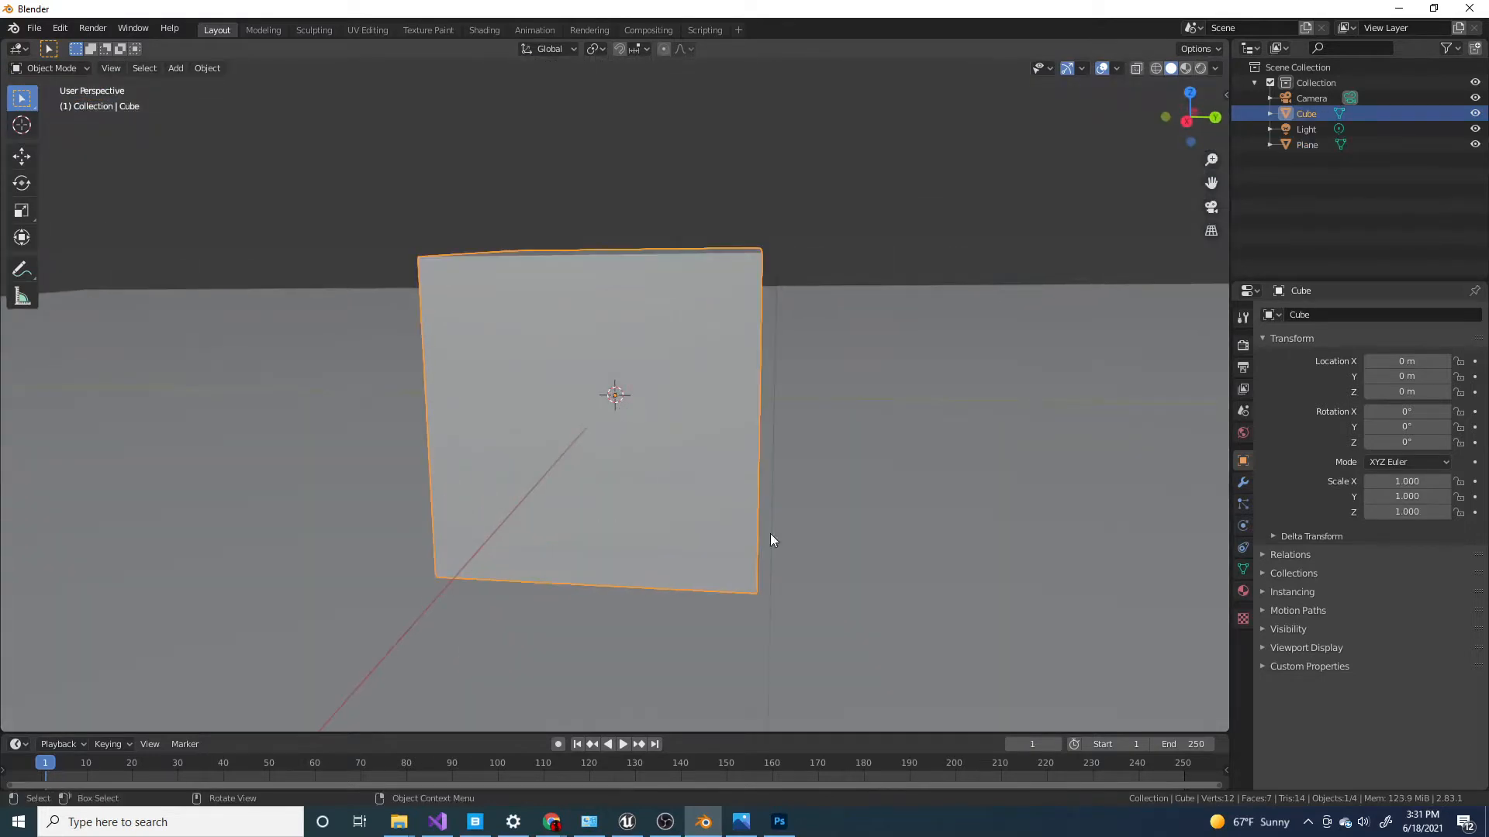
middle_click_drag(779, 509, 727, 464)
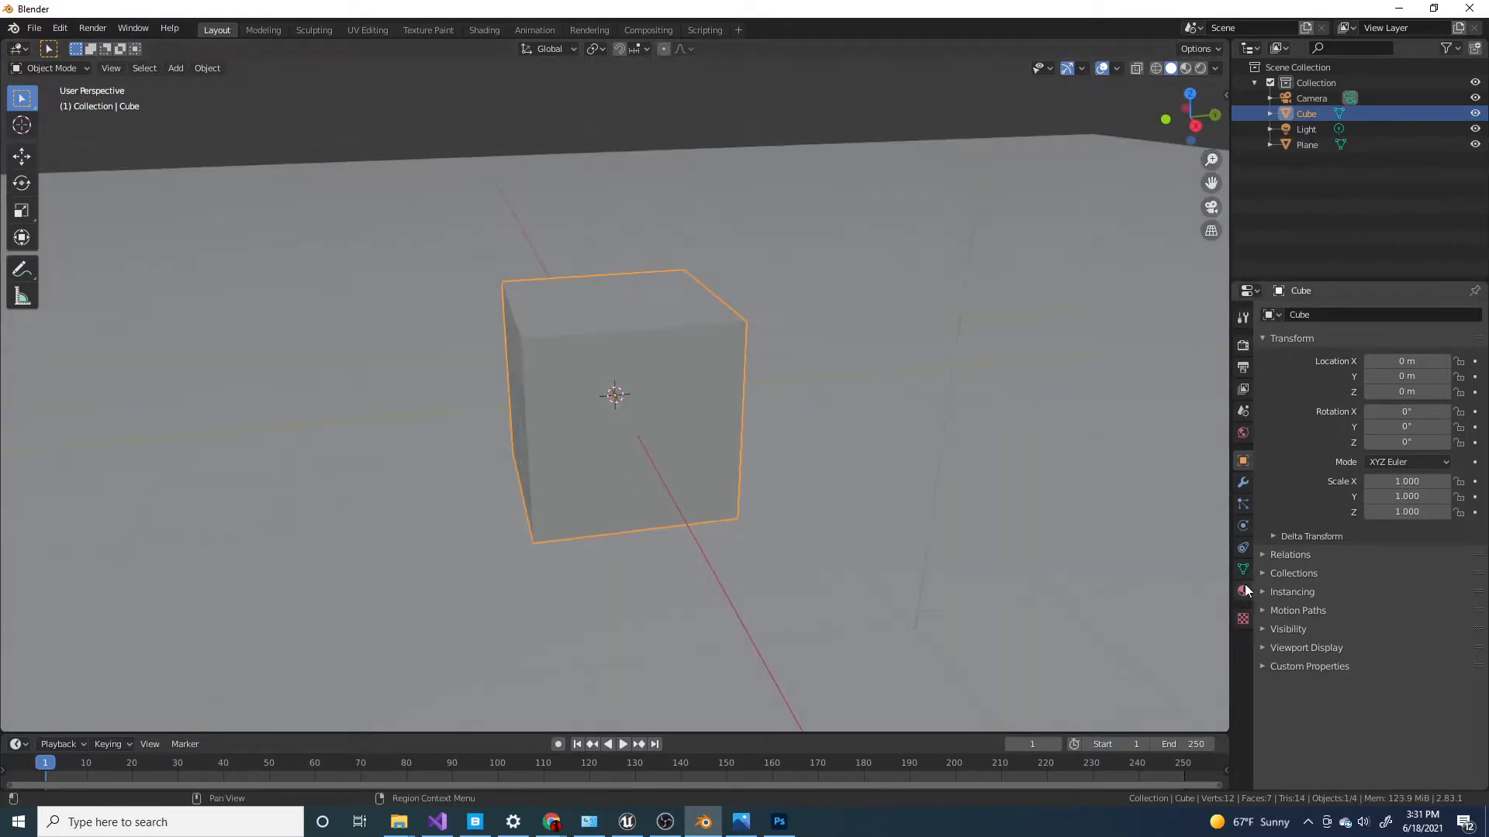
left_click(1192, 68)
mouse_move(1115, 172)
middle_mouse_down()
mouse_move(788, 327)
mouse_move(813, 361)
middle_mouse_up()
scroll(812, 326, "up", 3)
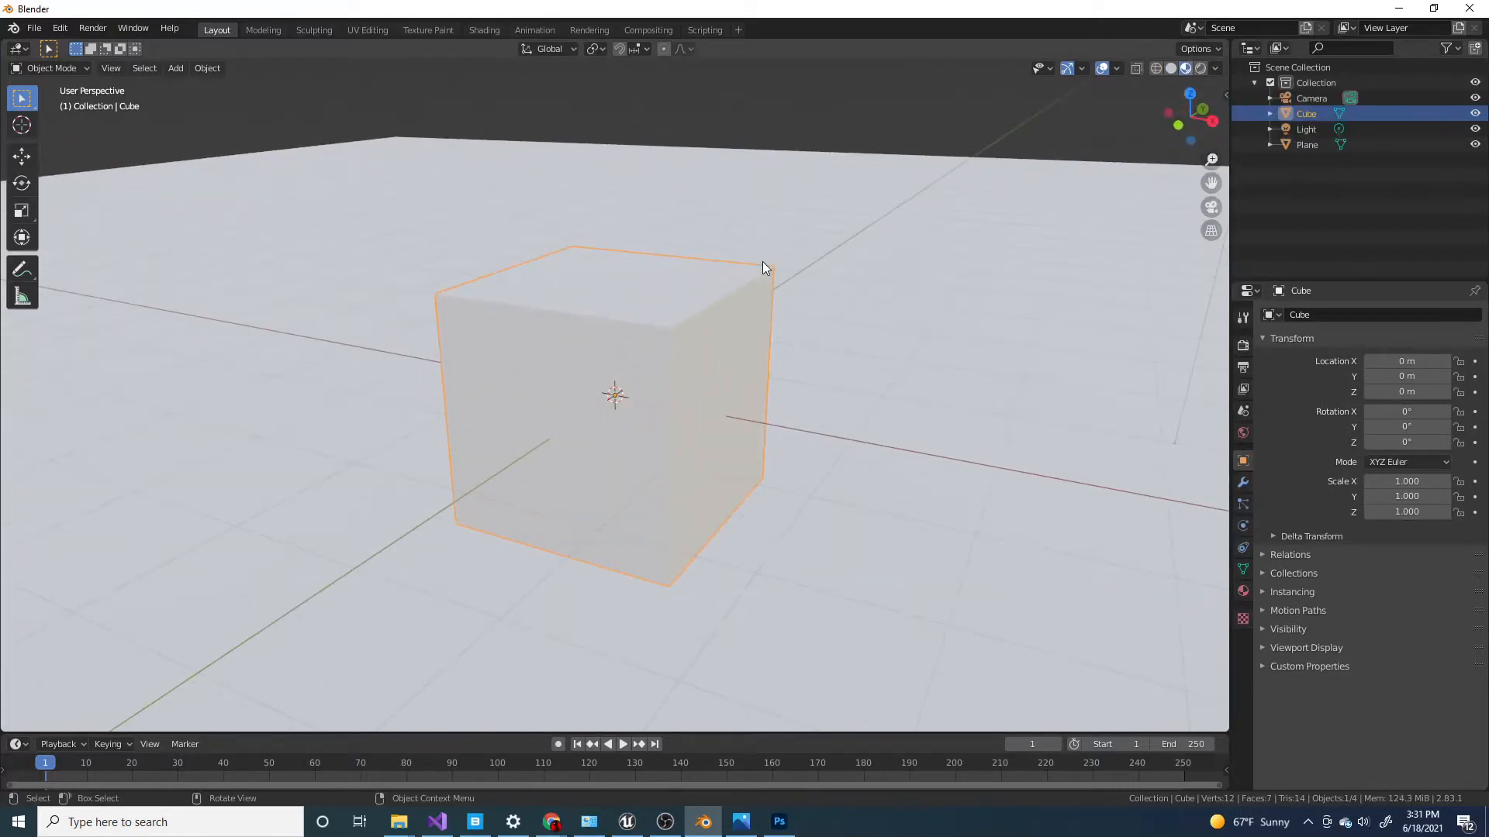
middle_click_drag(761, 262, 740, 305)
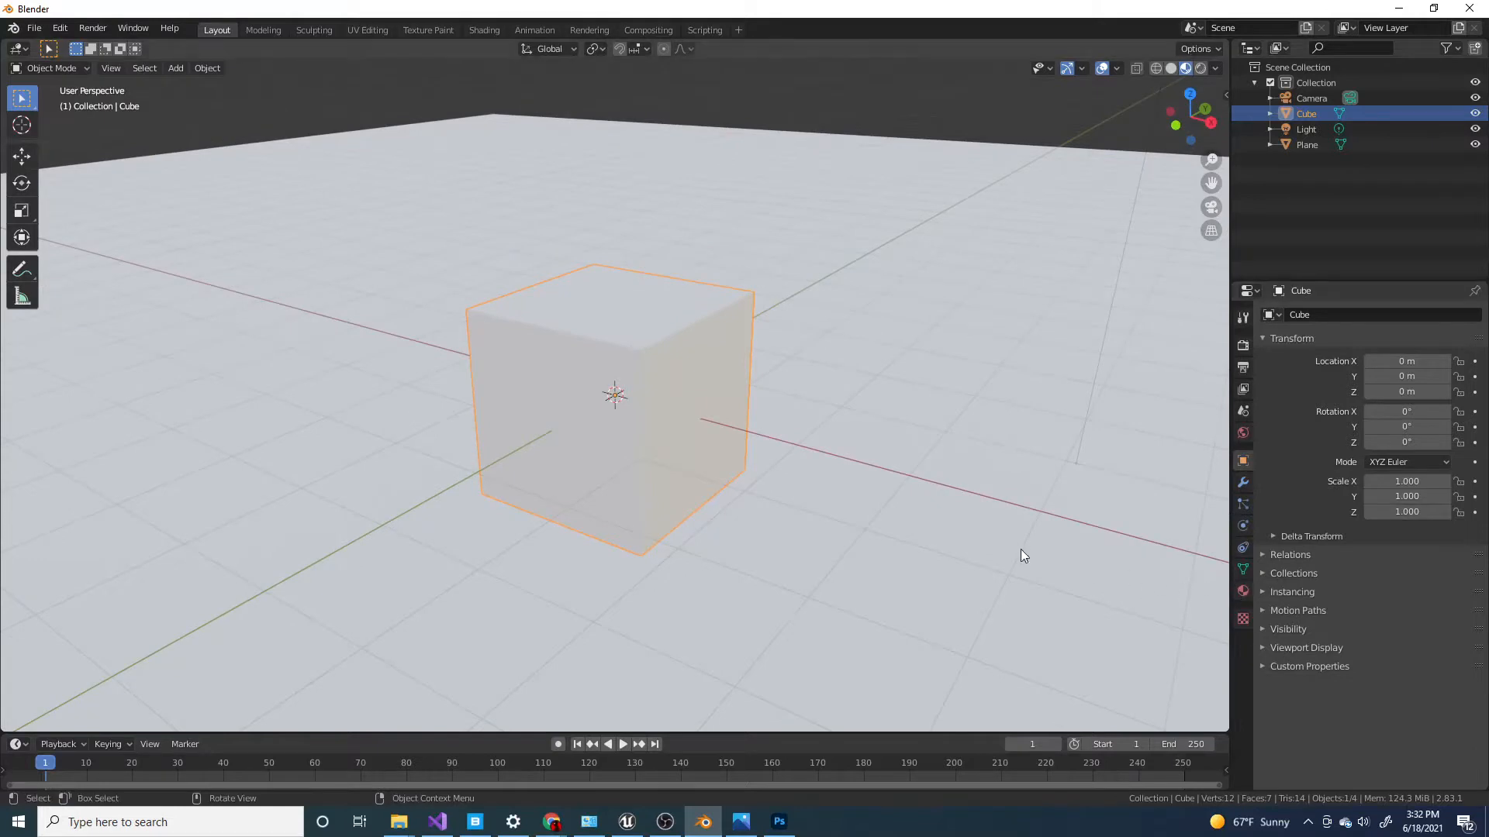
Step: Change the surface shader of the cube's material to Glass BSDF
left_click(1244, 589)
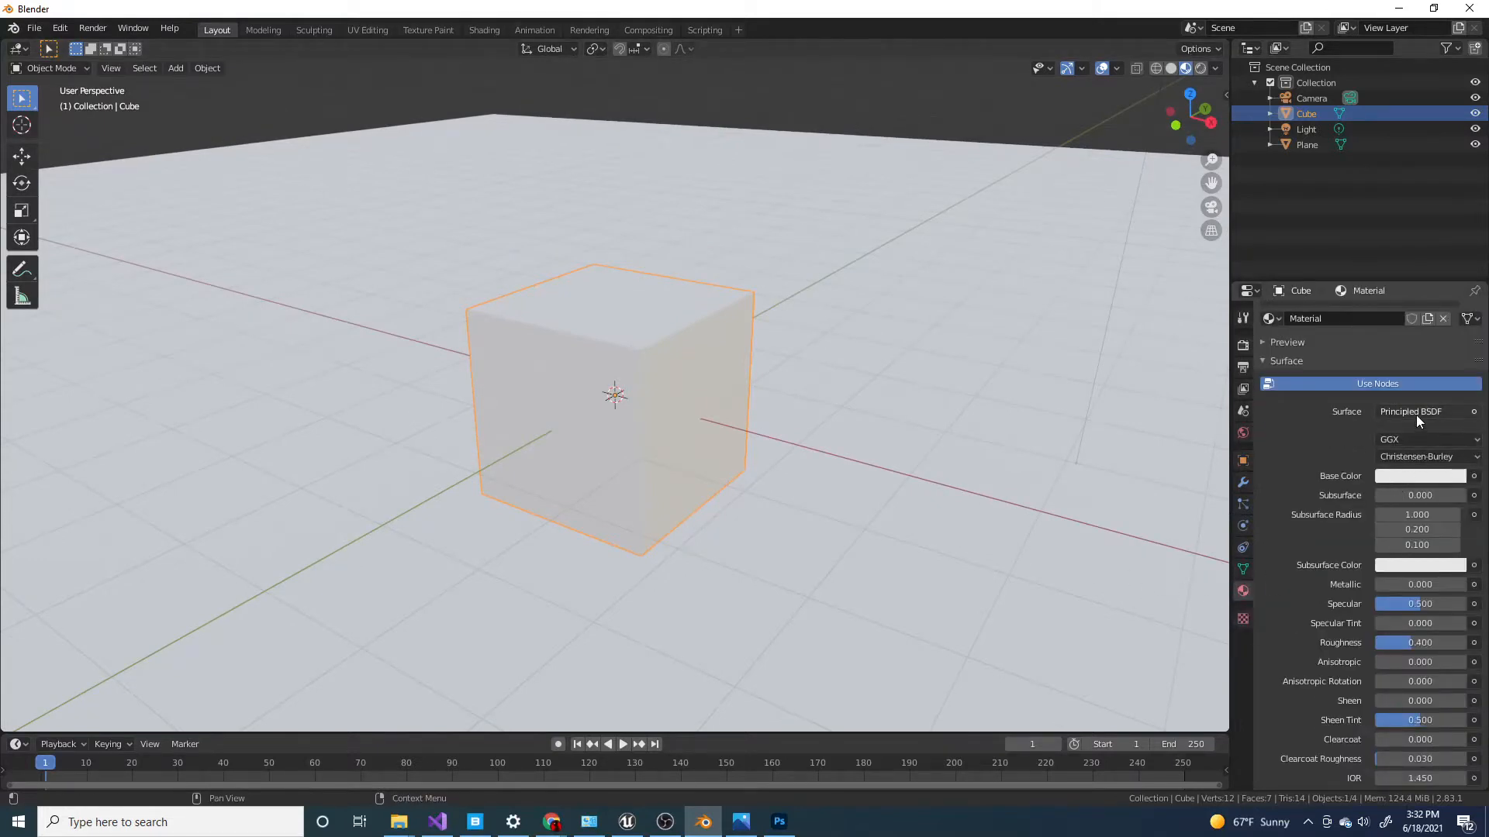
left_click(1416, 411)
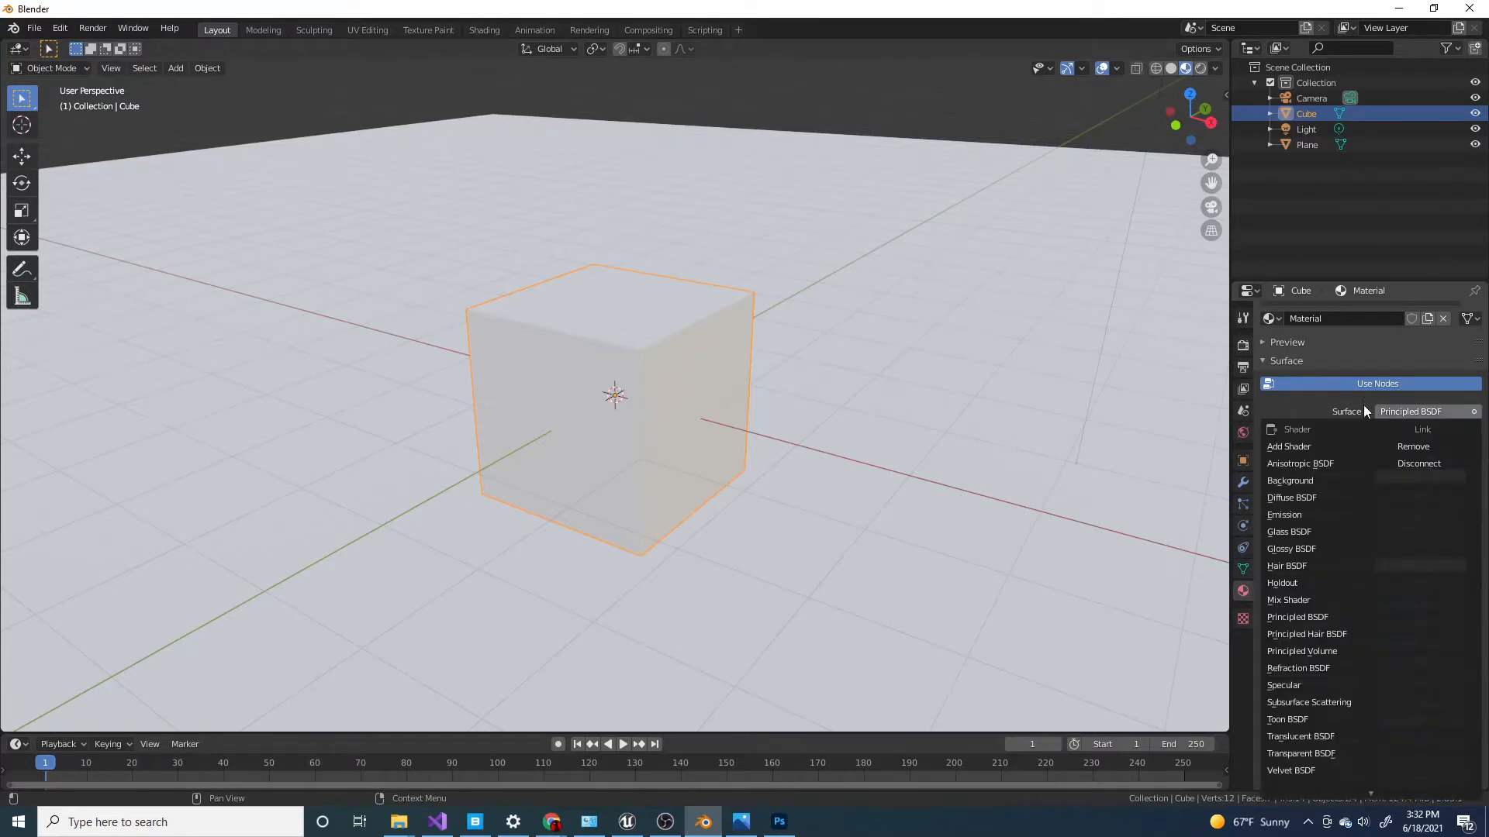
left_click(1436, 411)
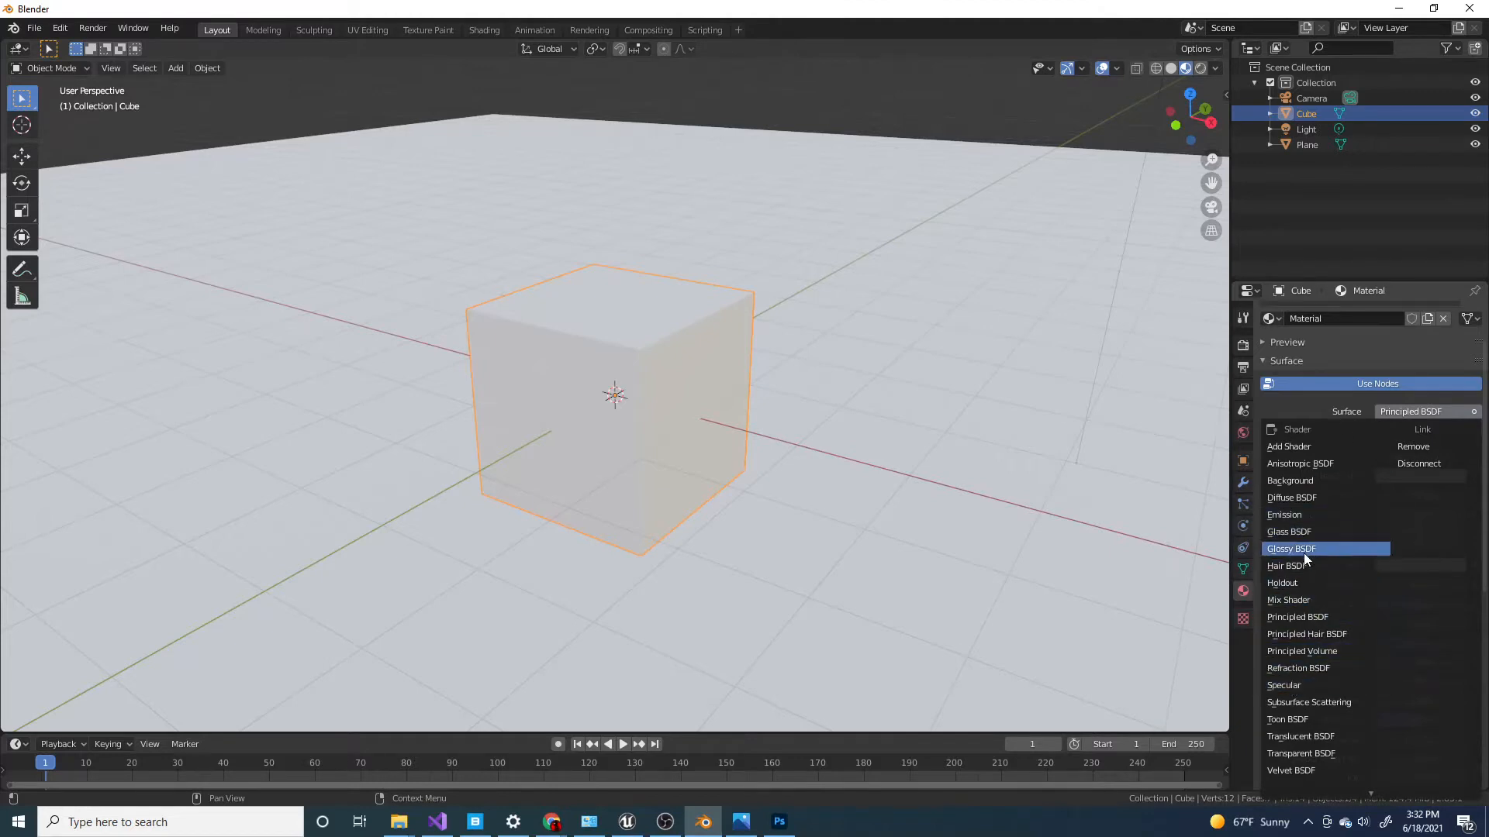
left_click(1306, 533)
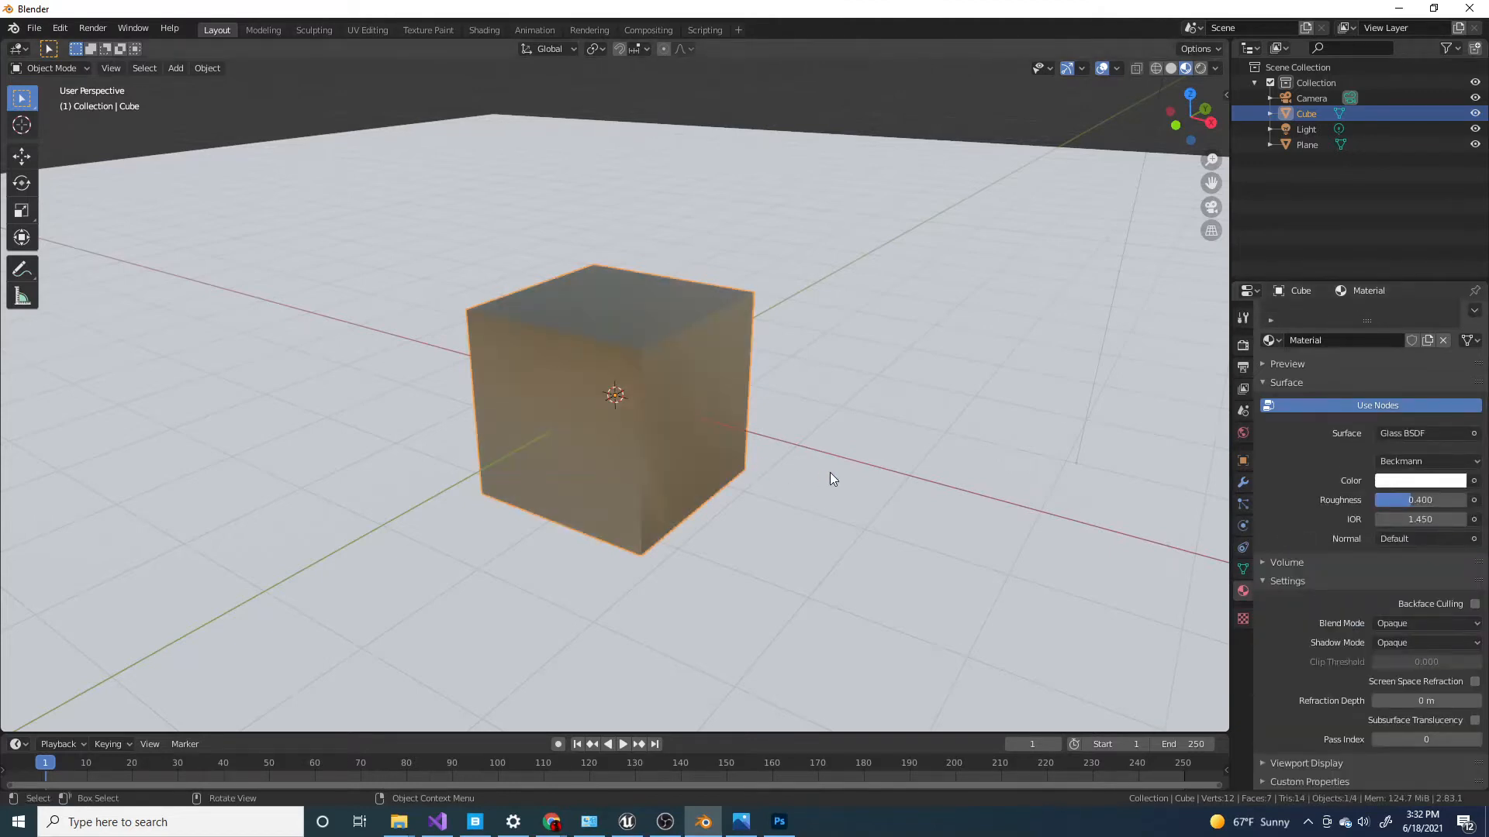
middle_click_drag(829, 472, 891, 485)
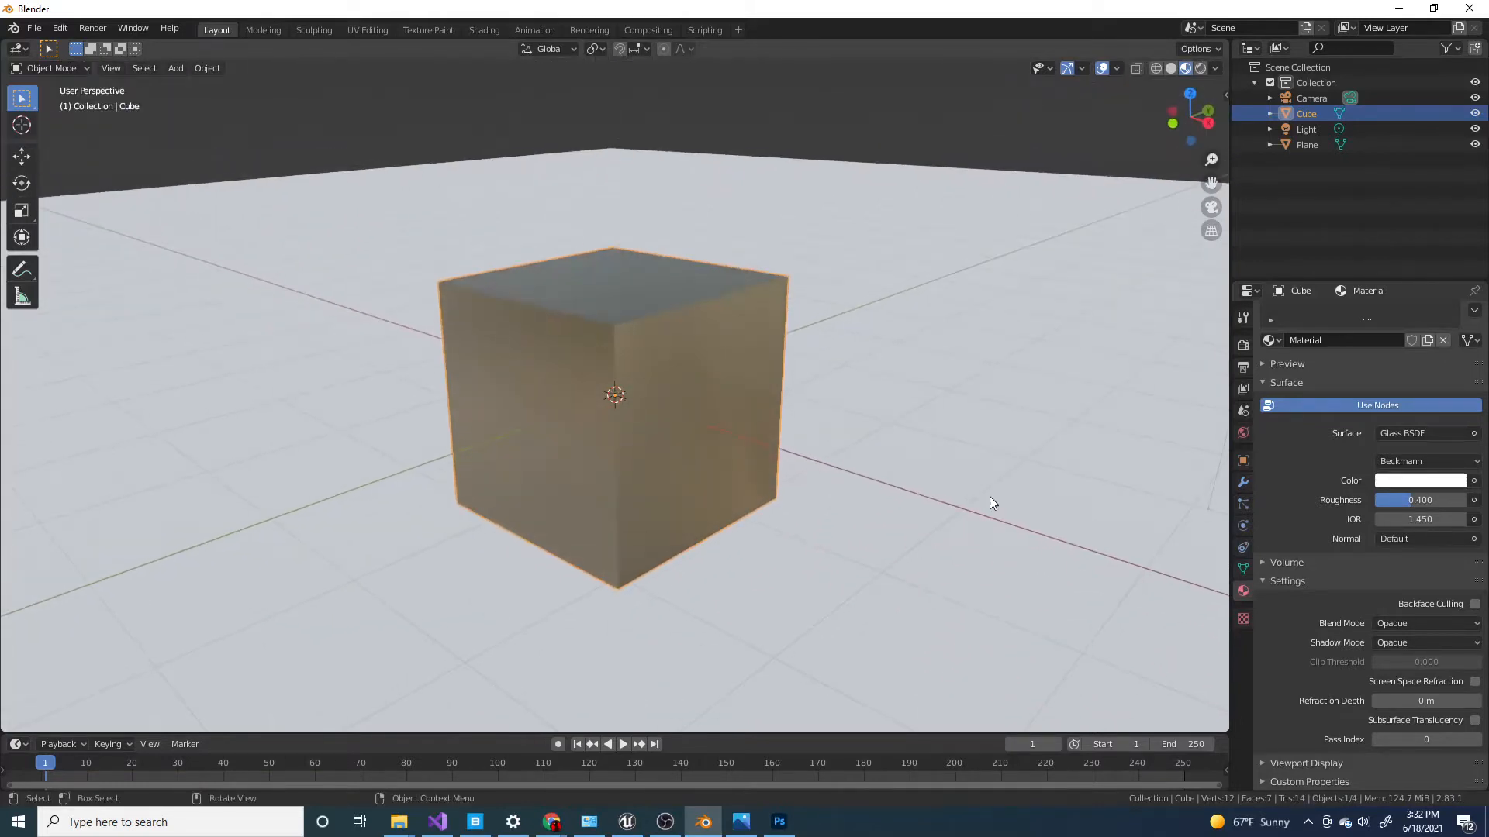
left_click(1259, 564)
left_click(1259, 564)
middle_click_drag(969, 446, 892, 422)
middle_click_drag(899, 372, 915, 434)
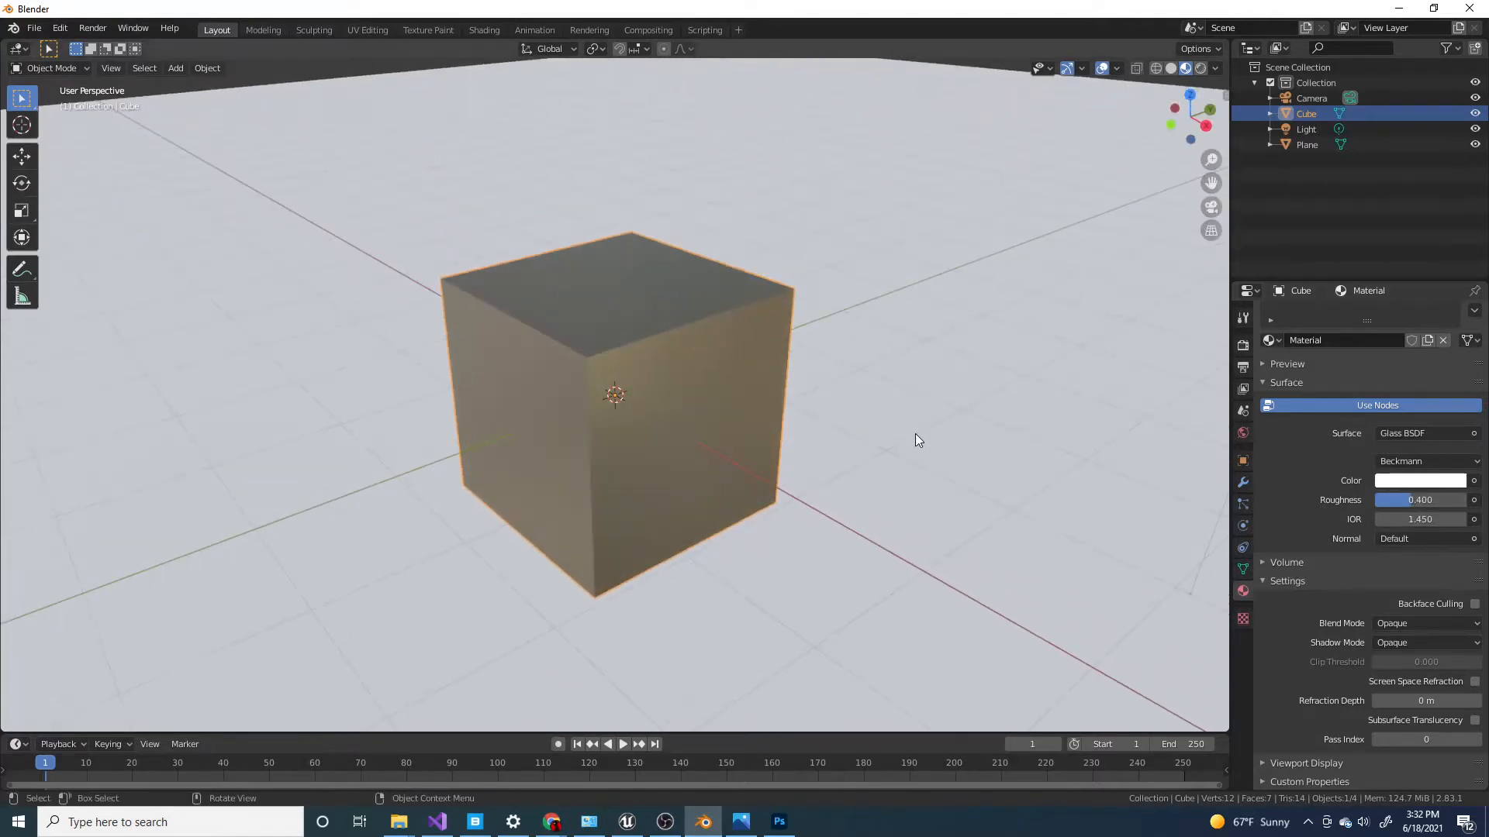
scroll(915, 434, "up", 5)
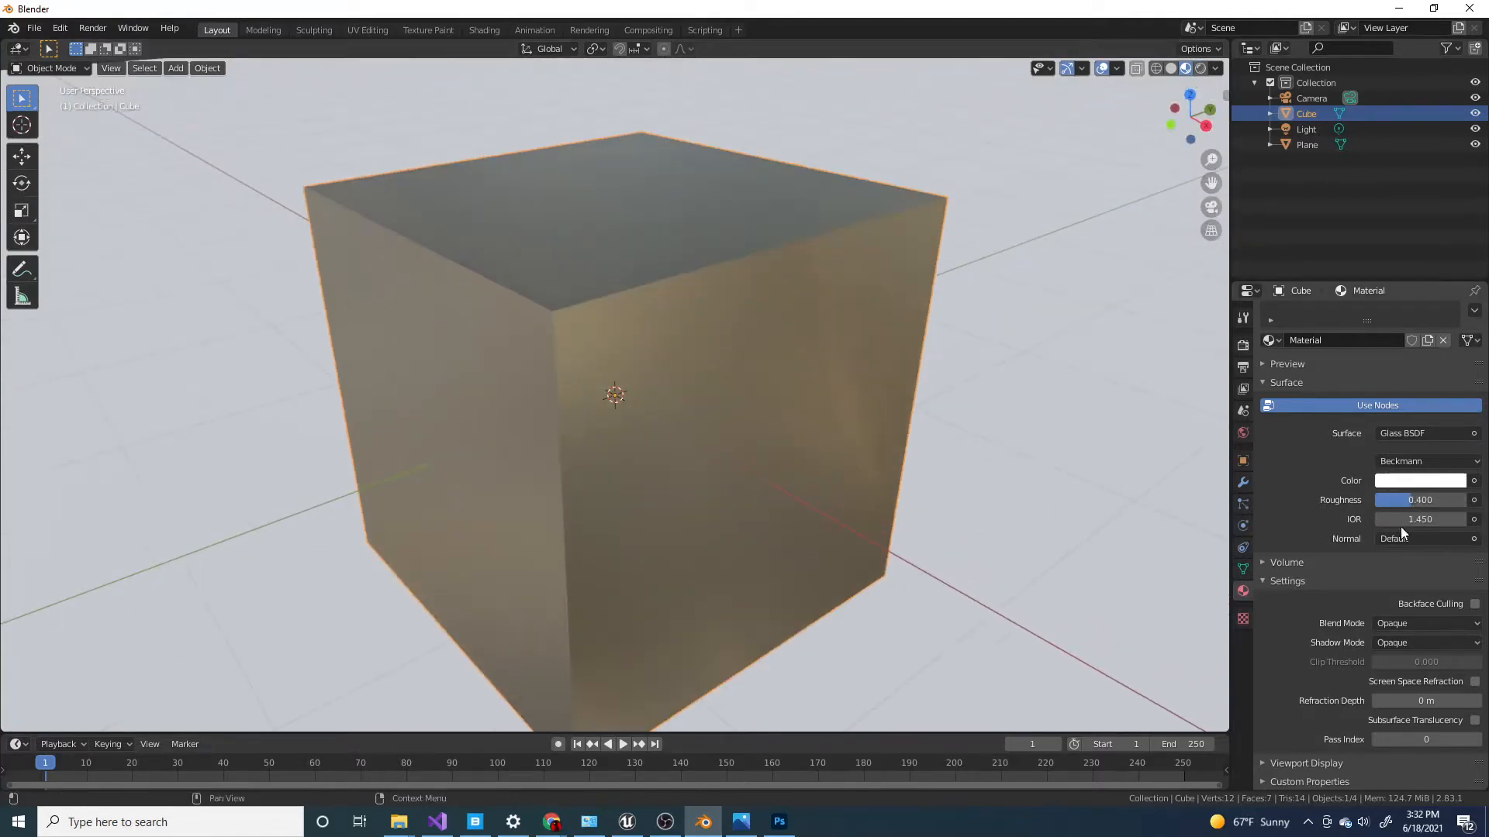
Step: Show the scene in rendered shading through the camera and set the glass material's roughness to 0.325
left_click(1202, 70)
mouse_move(969, 306)
middle_mouse_down()
mouse_move(854, 380)
mouse_move(878, 338)
mouse_move(845, 345)
mouse_move(758, 422)
mouse_move(916, 378)
mouse_move(818, 397)
middle_mouse_up()
scroll(759, 417, "down", 5)
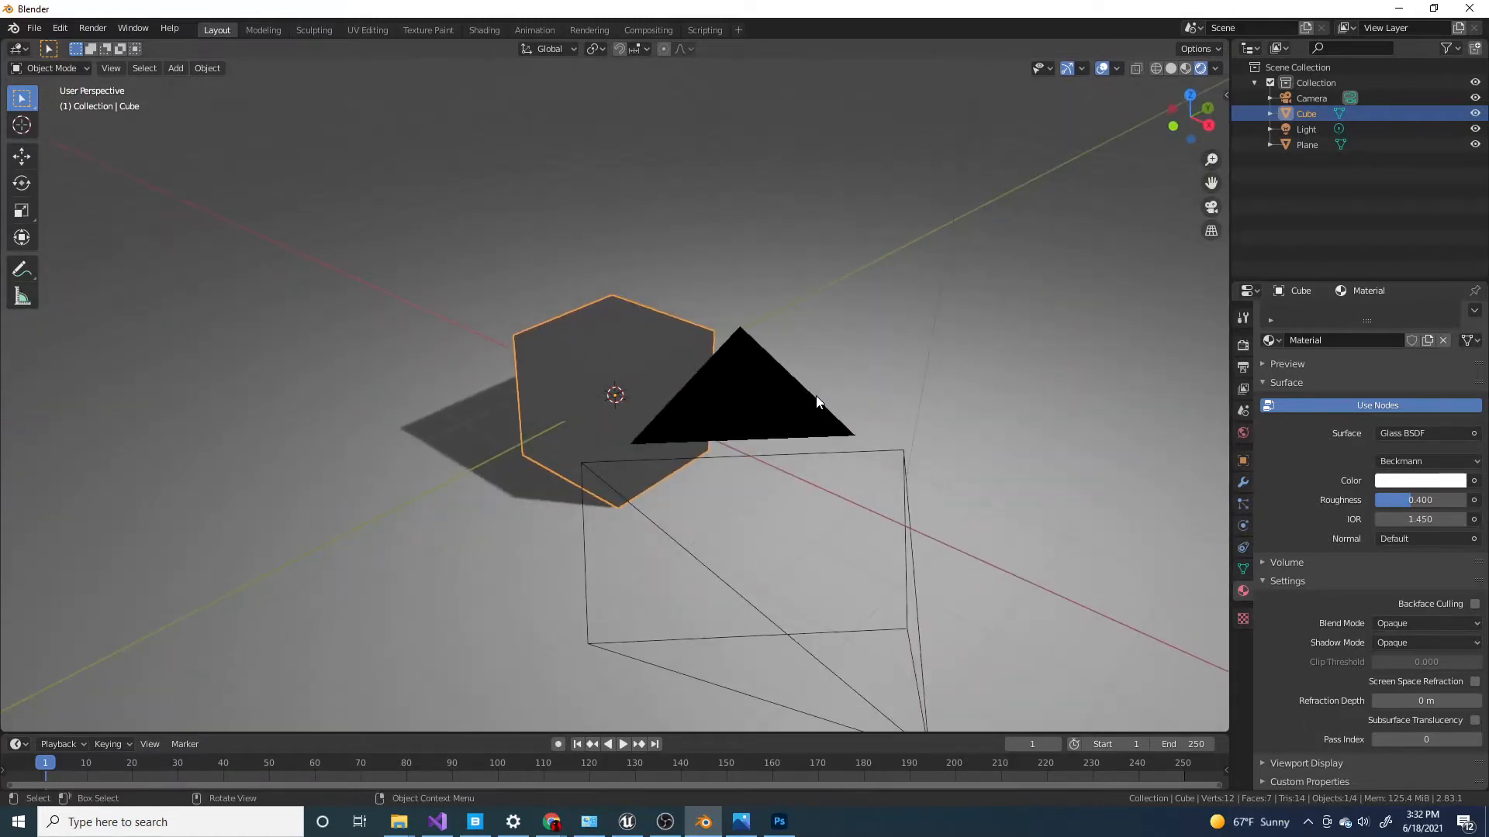
key("KP_0")
key("Home")
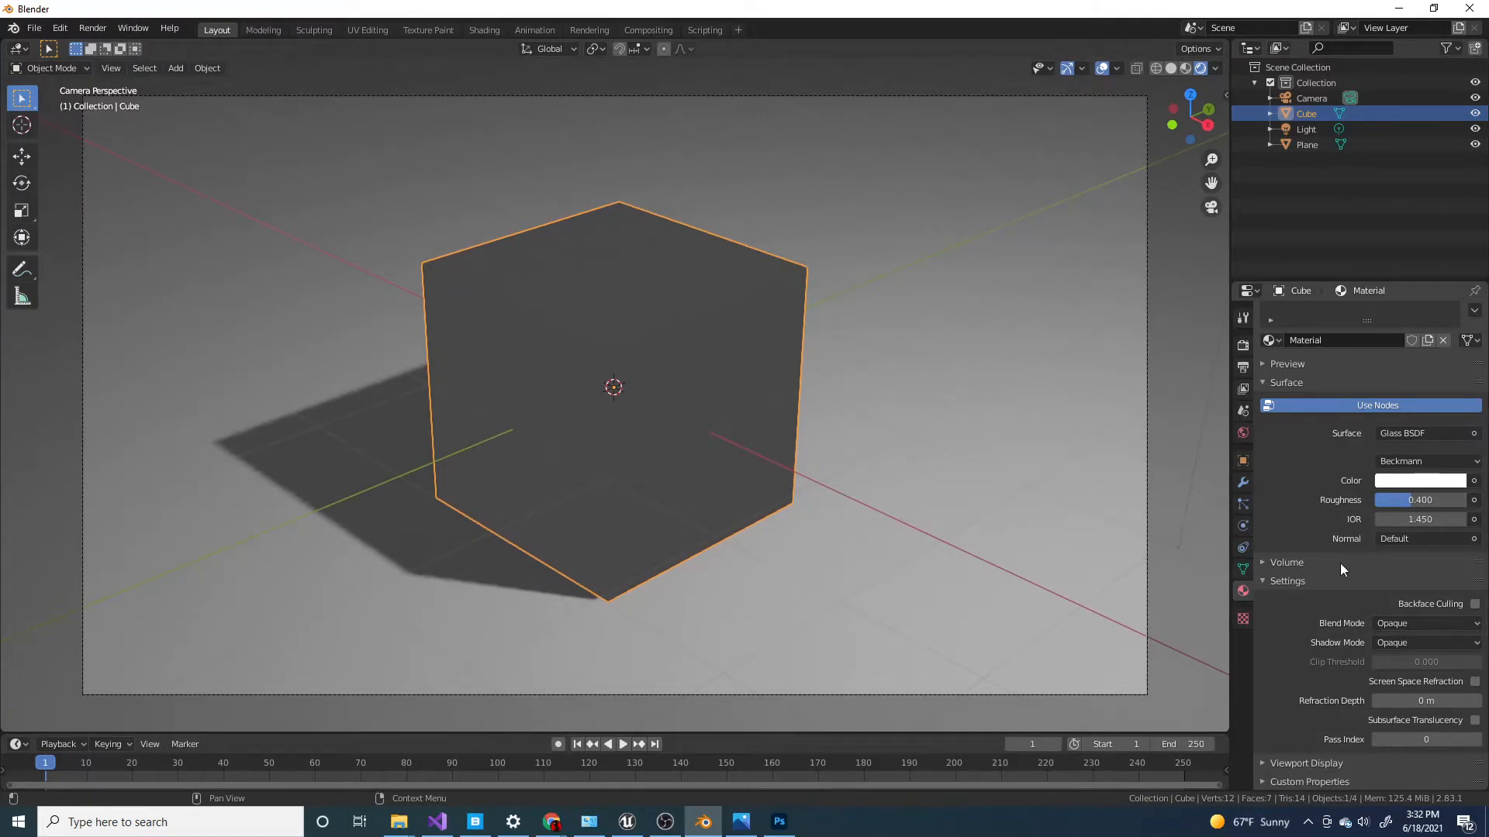
left_click_drag(1421, 500, 1404, 500)
Step: Change the scene light to a Sun light and set its strength to 50
scroll(934, 350, "down", 5)
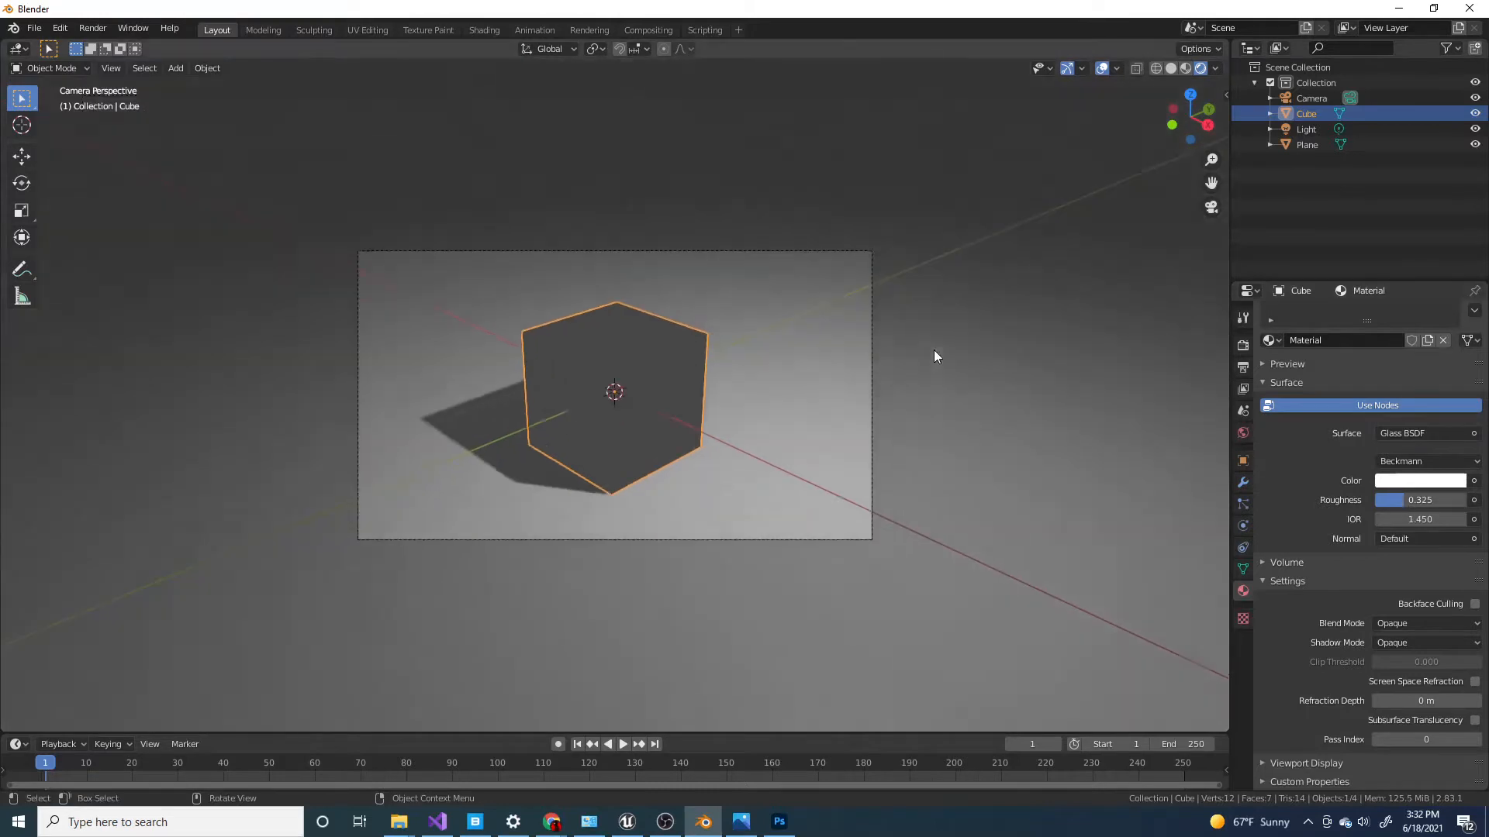
left_click(892, 208)
left_click(893, 209)
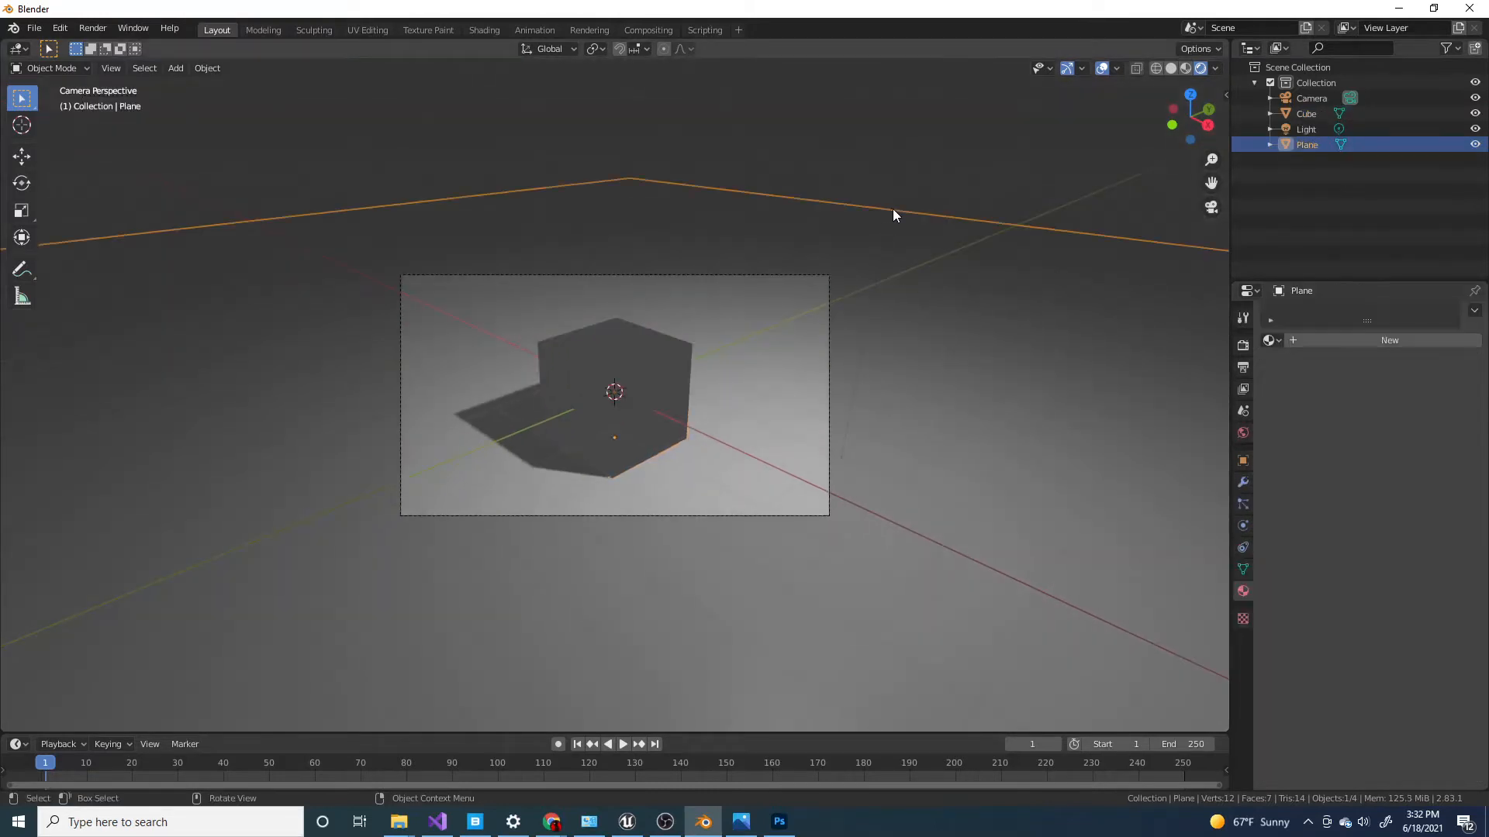
left_click(901, 177)
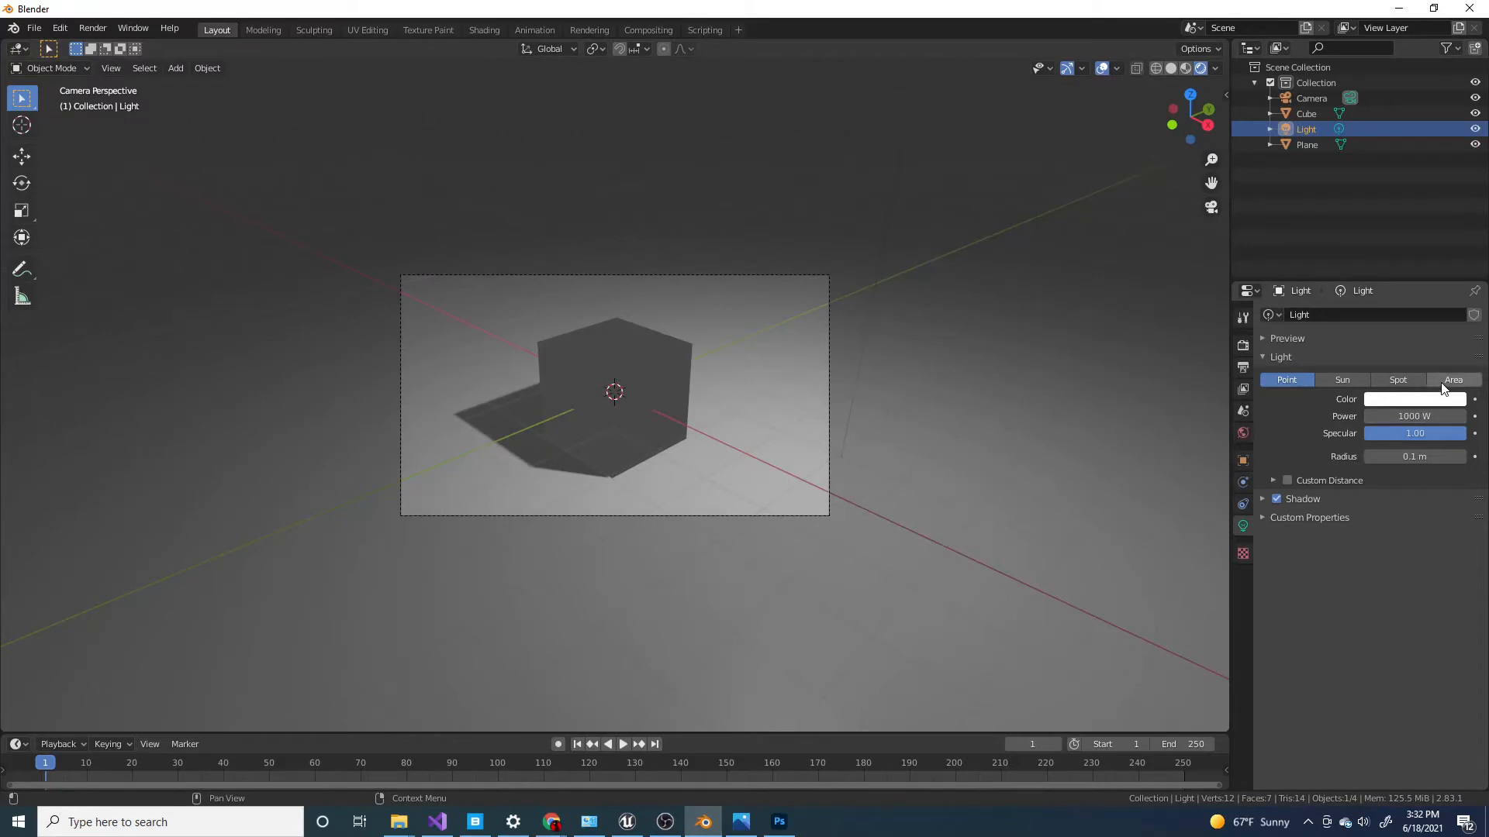
left_click(1366, 380)
scroll(681, 388, "up", 5)
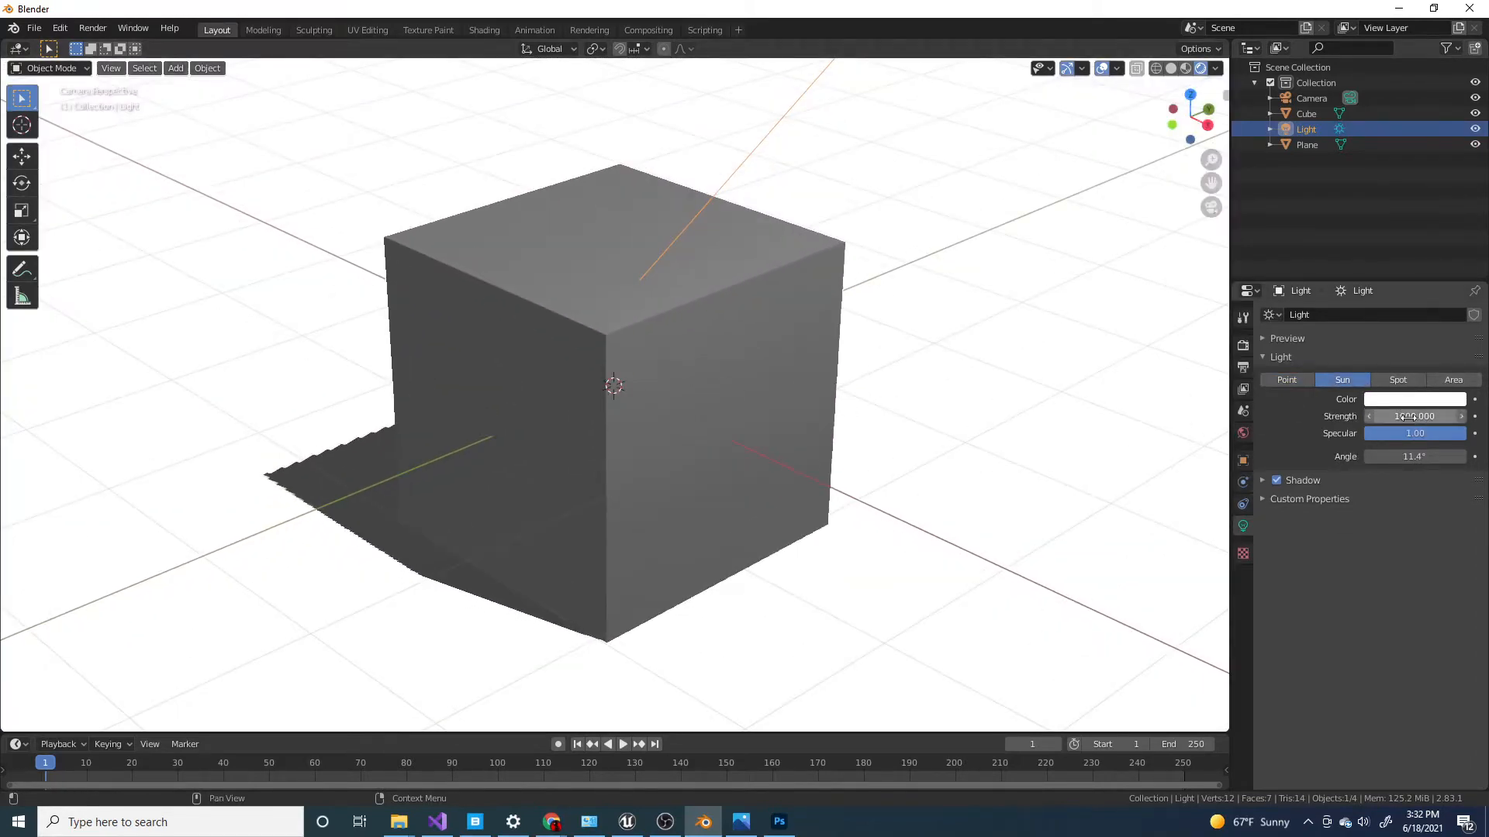
left_click(1409, 418)
type("50")
key("Return")
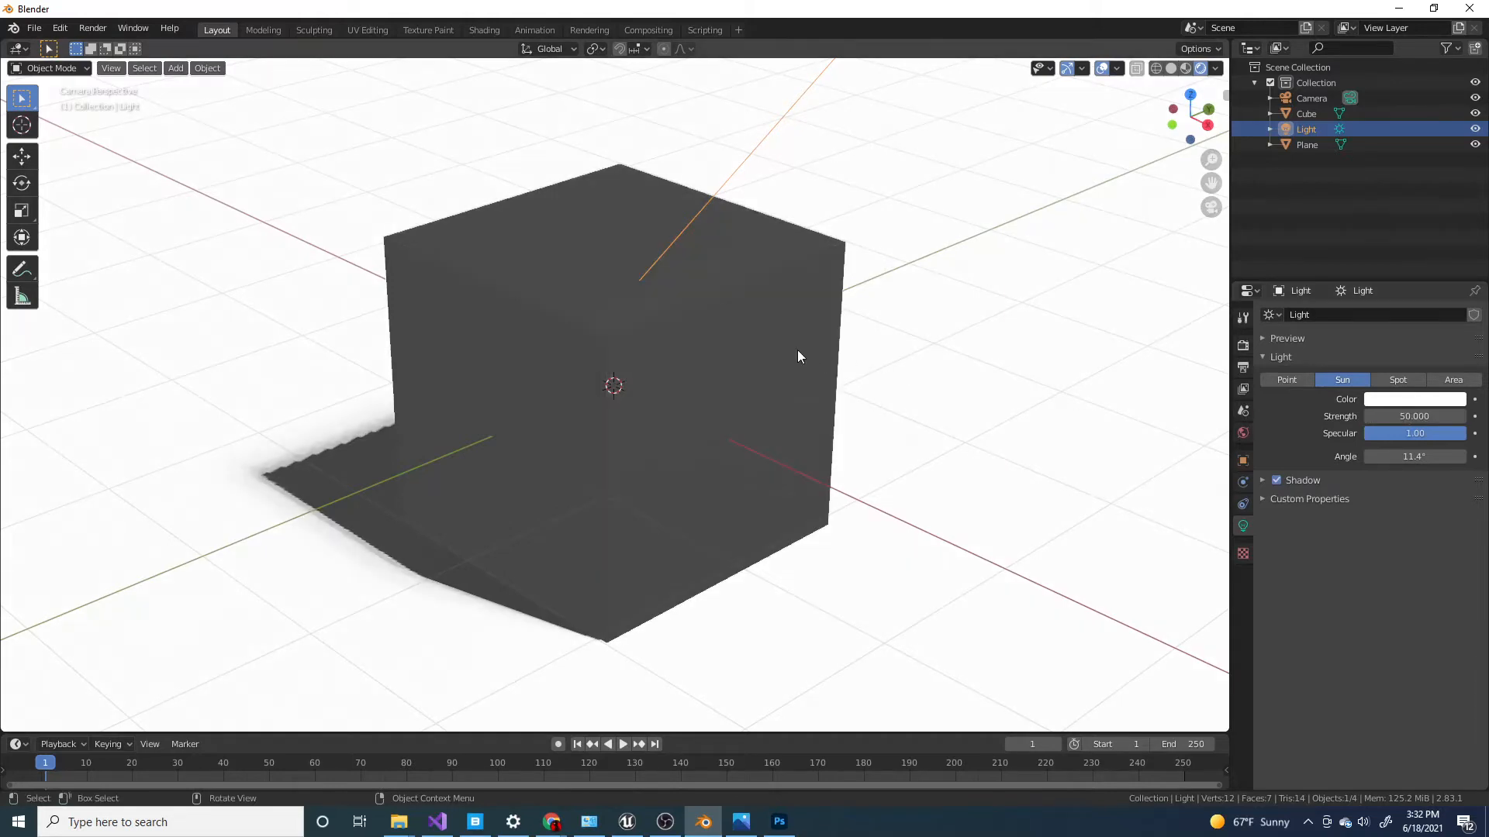
Step: Select the cube and enable Screen Space Reflections with Refraction in the Eevee render settings
scroll(729, 354, "down", 3)
left_click(675, 358)
scroll(744, 380, "up", 2)
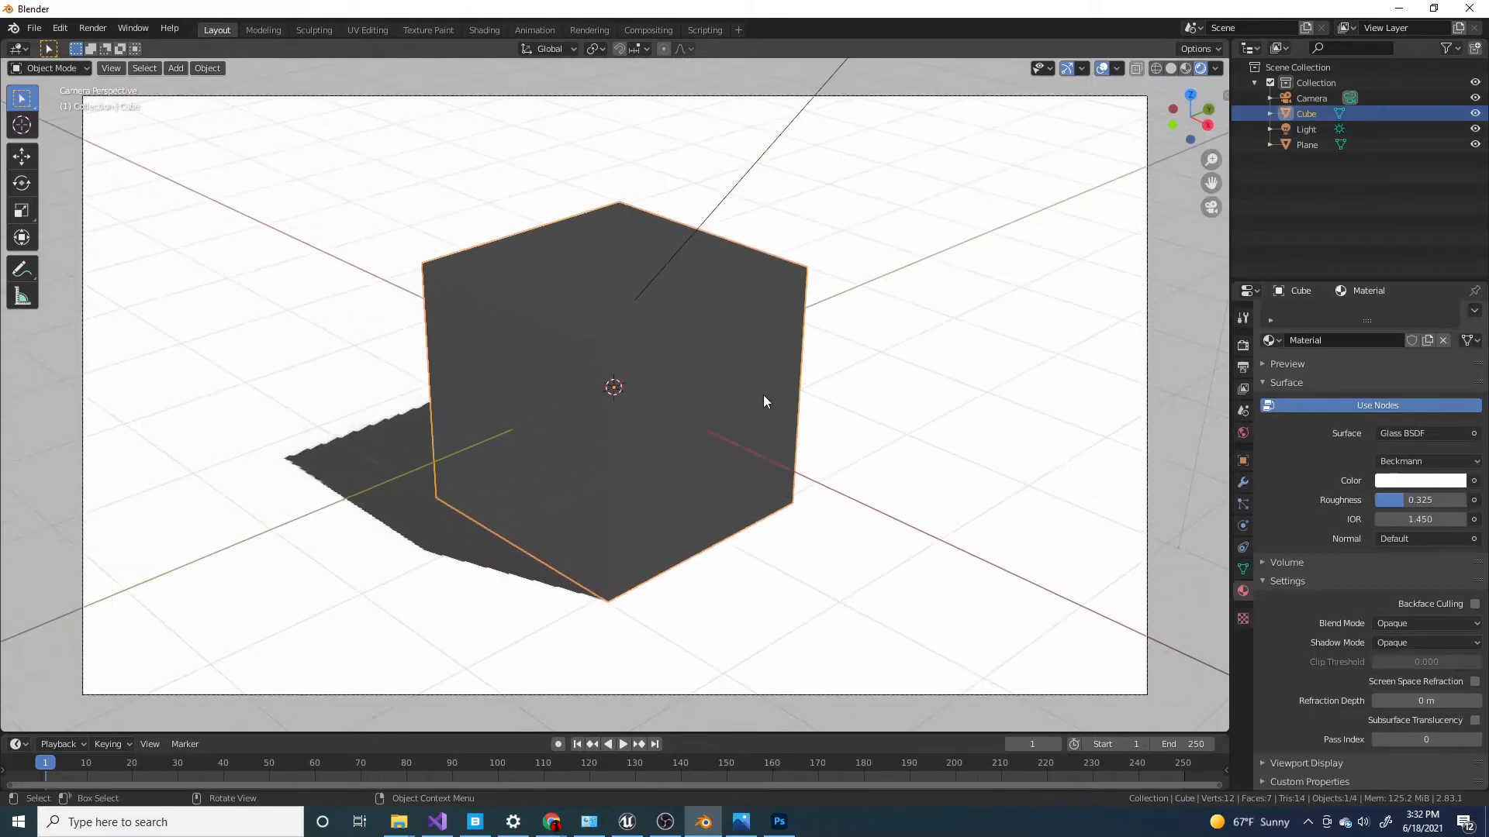
left_click(1245, 347)
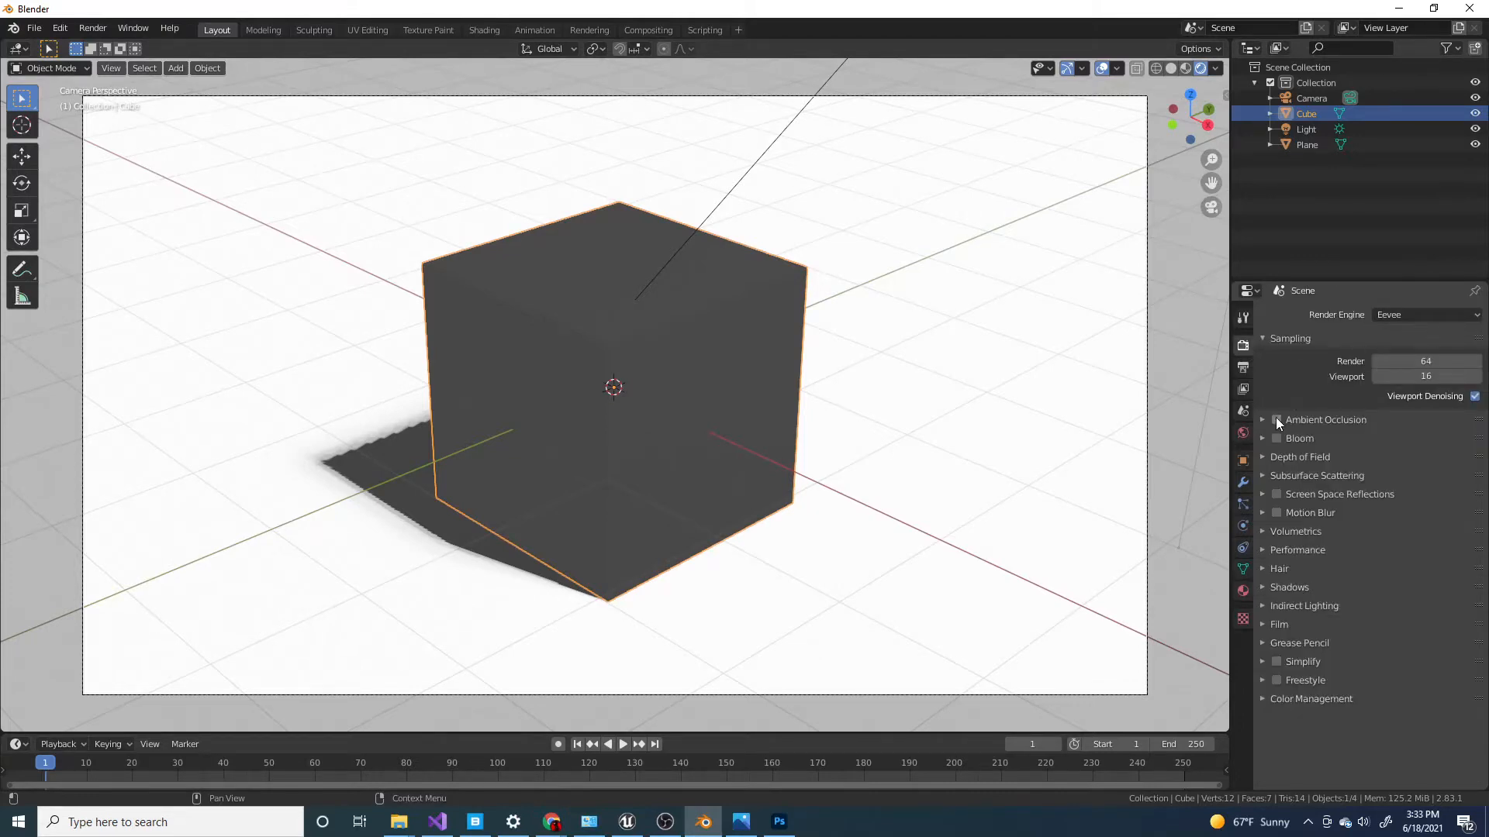
left_click(1276, 494)
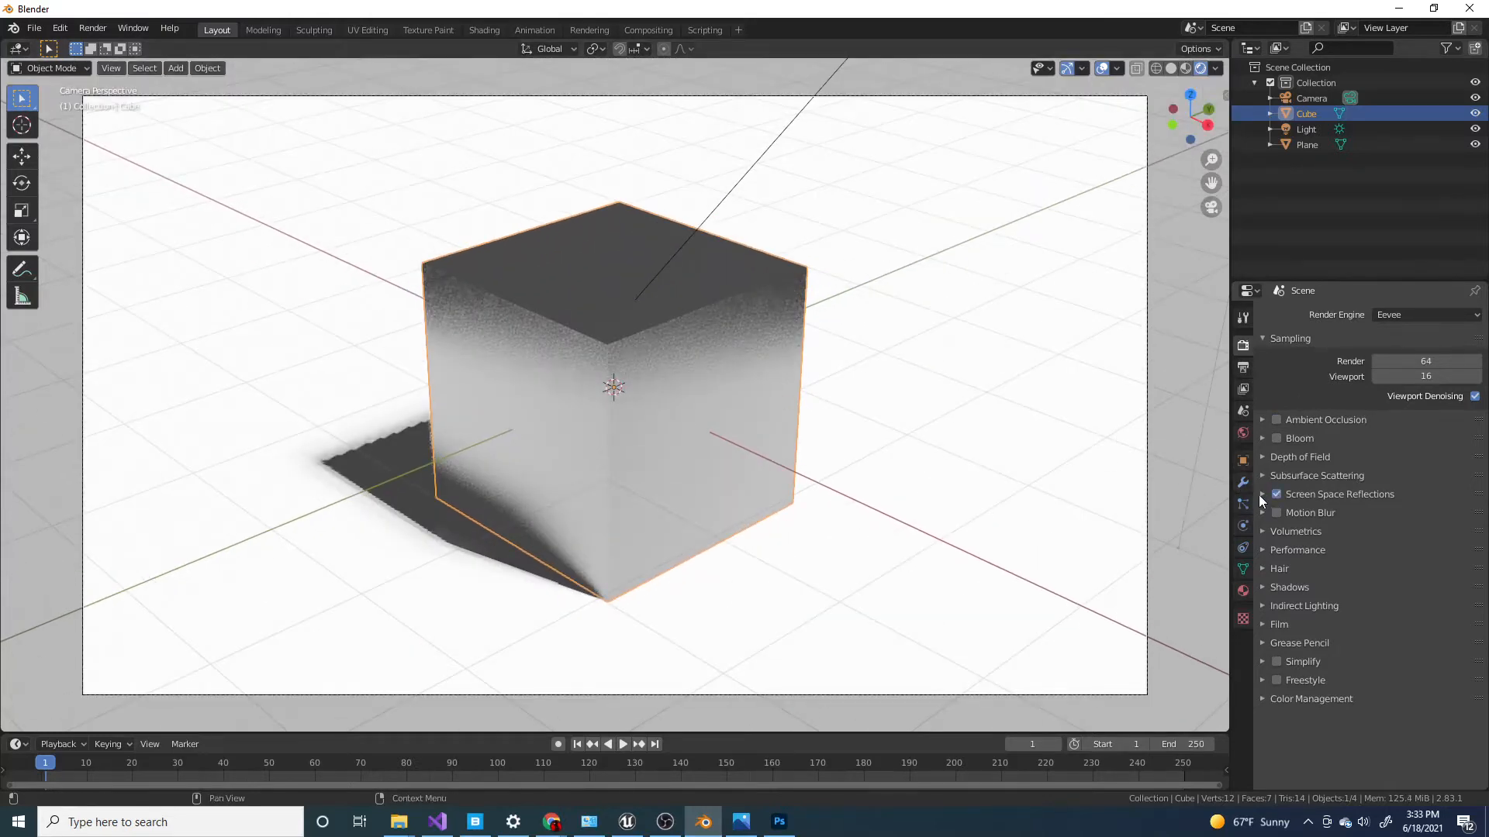
left_click(1261, 495)
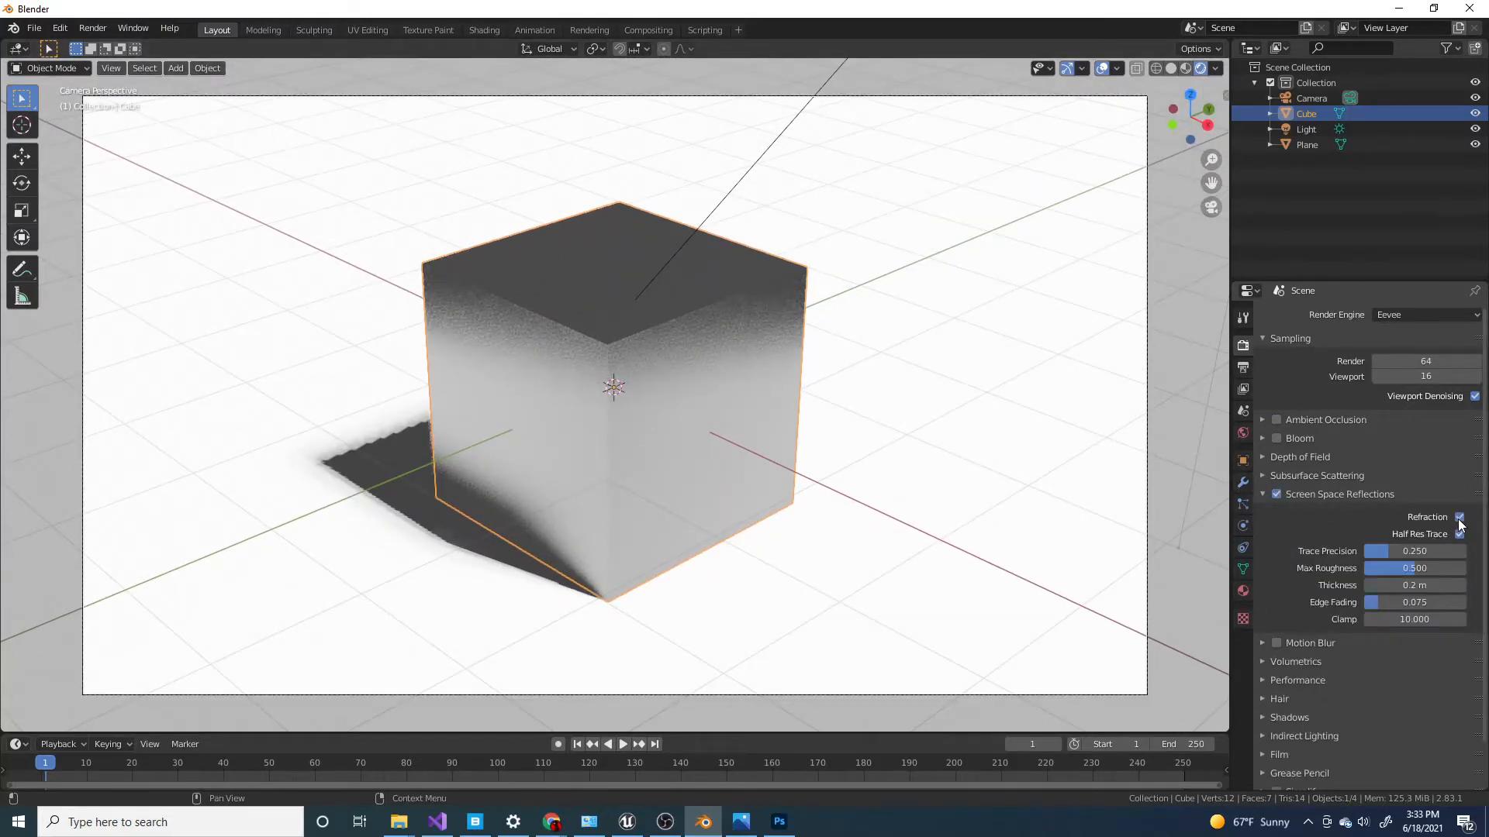
Step: Add a torus mesh at the cube's center and scale it down to fit inside the cube
scroll(771, 393, "down", 4)
middle_click_drag(774, 389, 757, 427)
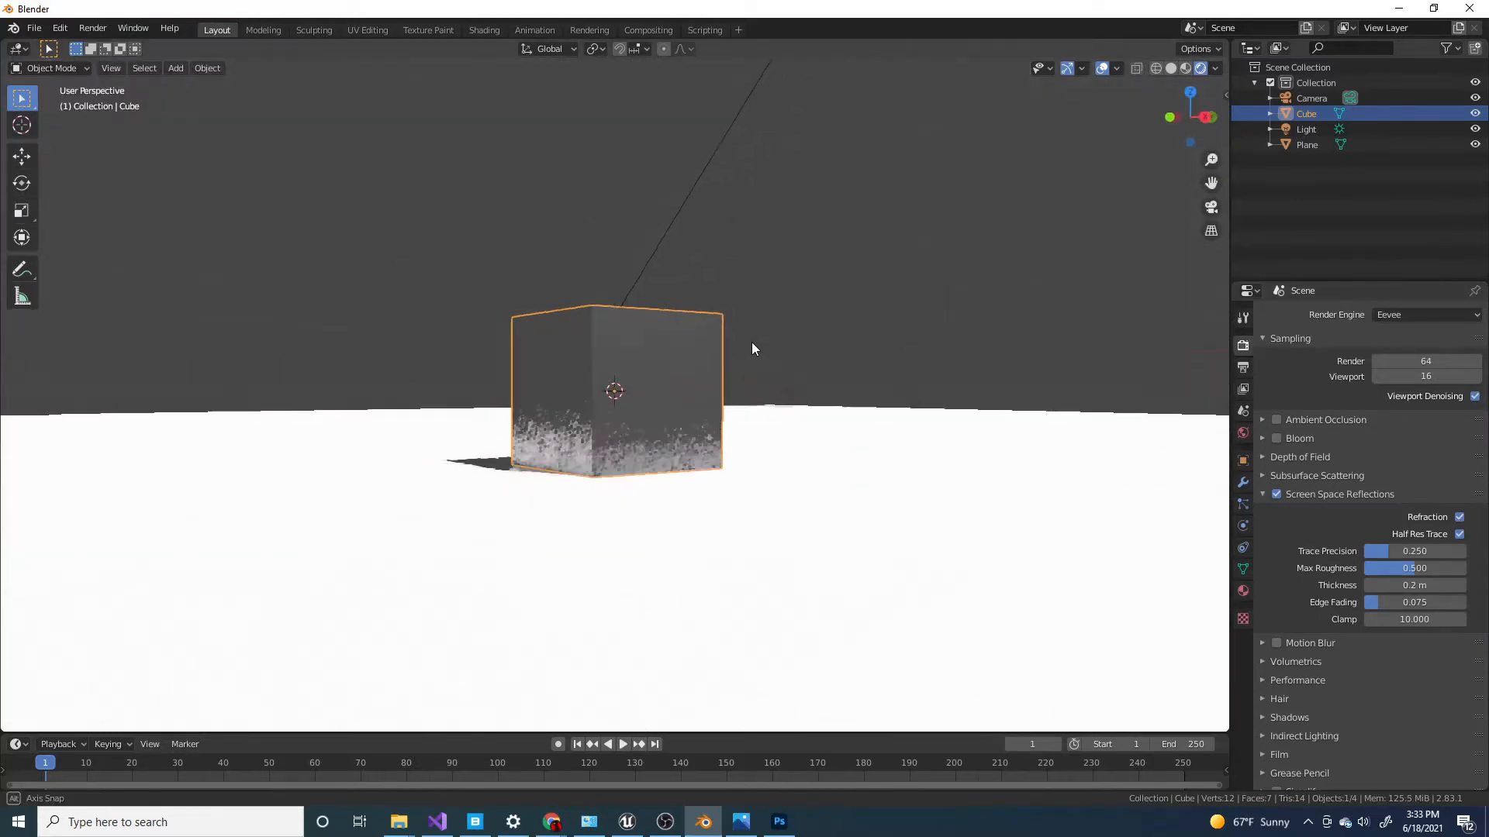
scroll(748, 403, "up", 3)
key("shift+a")
mouse_move(825, 321)
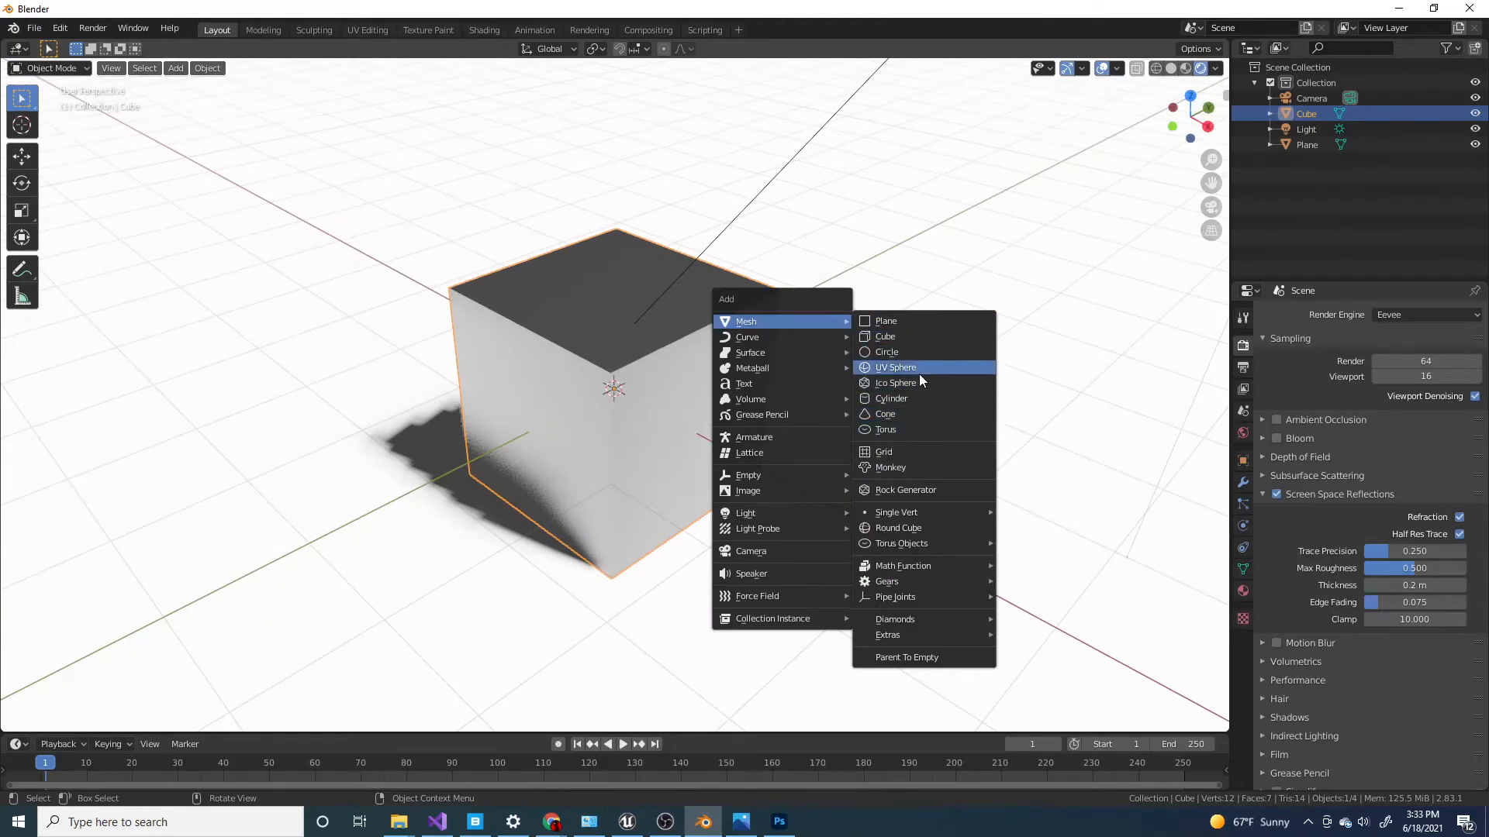
left_click(943, 428)
middle_click_drag(798, 435, 781, 398)
key("s")
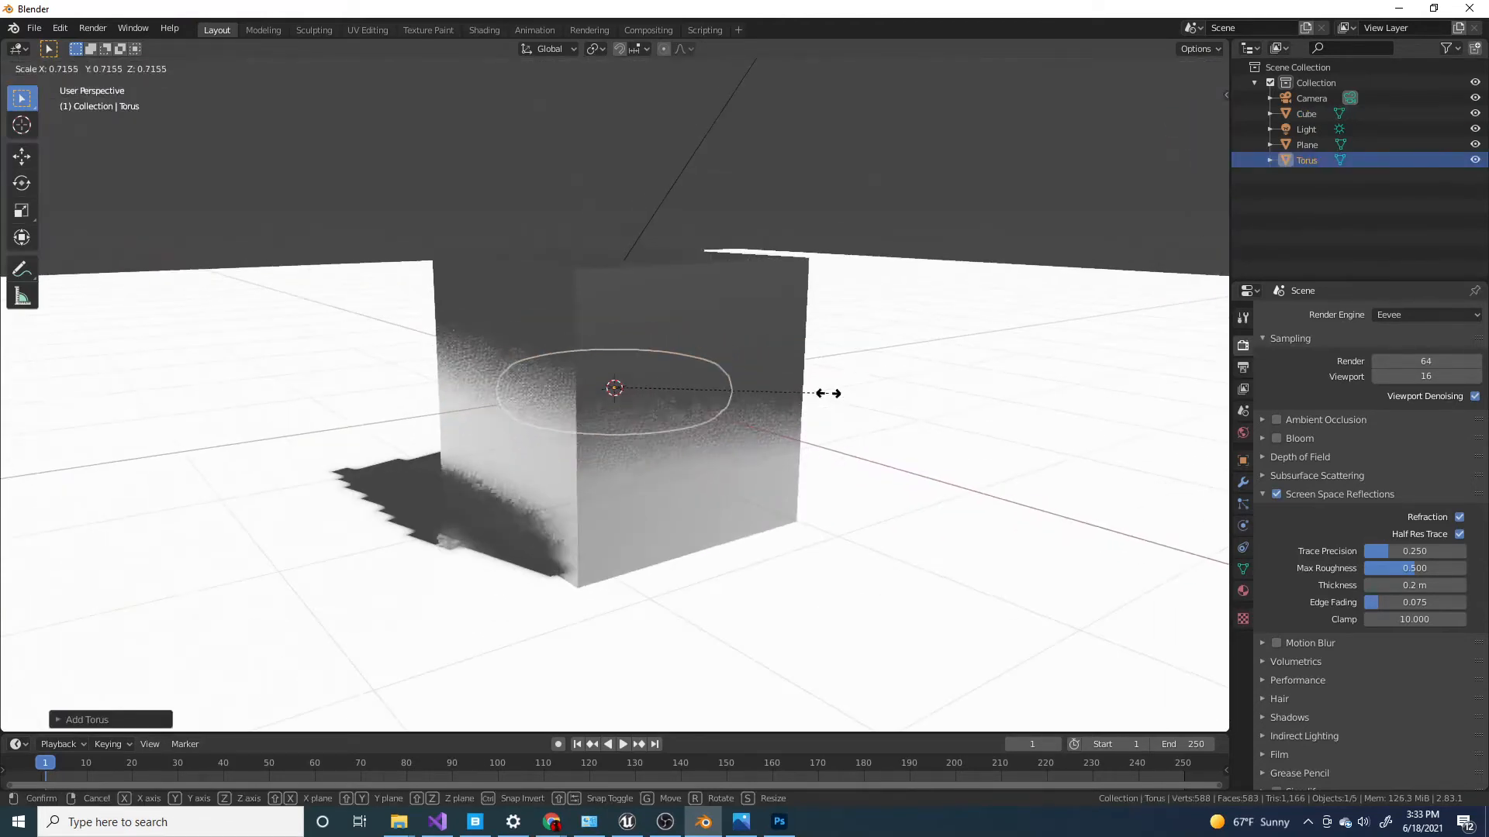
left_click(801, 393)
Step: Examine the cube from several angles and distances to judge whether the torus inside shows through
left_click(835, 365)
middle_click_drag(639, 394, 804, 448)
left_click(669, 398)
scroll(684, 402, "up", 4)
scroll(684, 402, "down", 4)
left_click(662, 394)
scroll(802, 450, "up", 3)
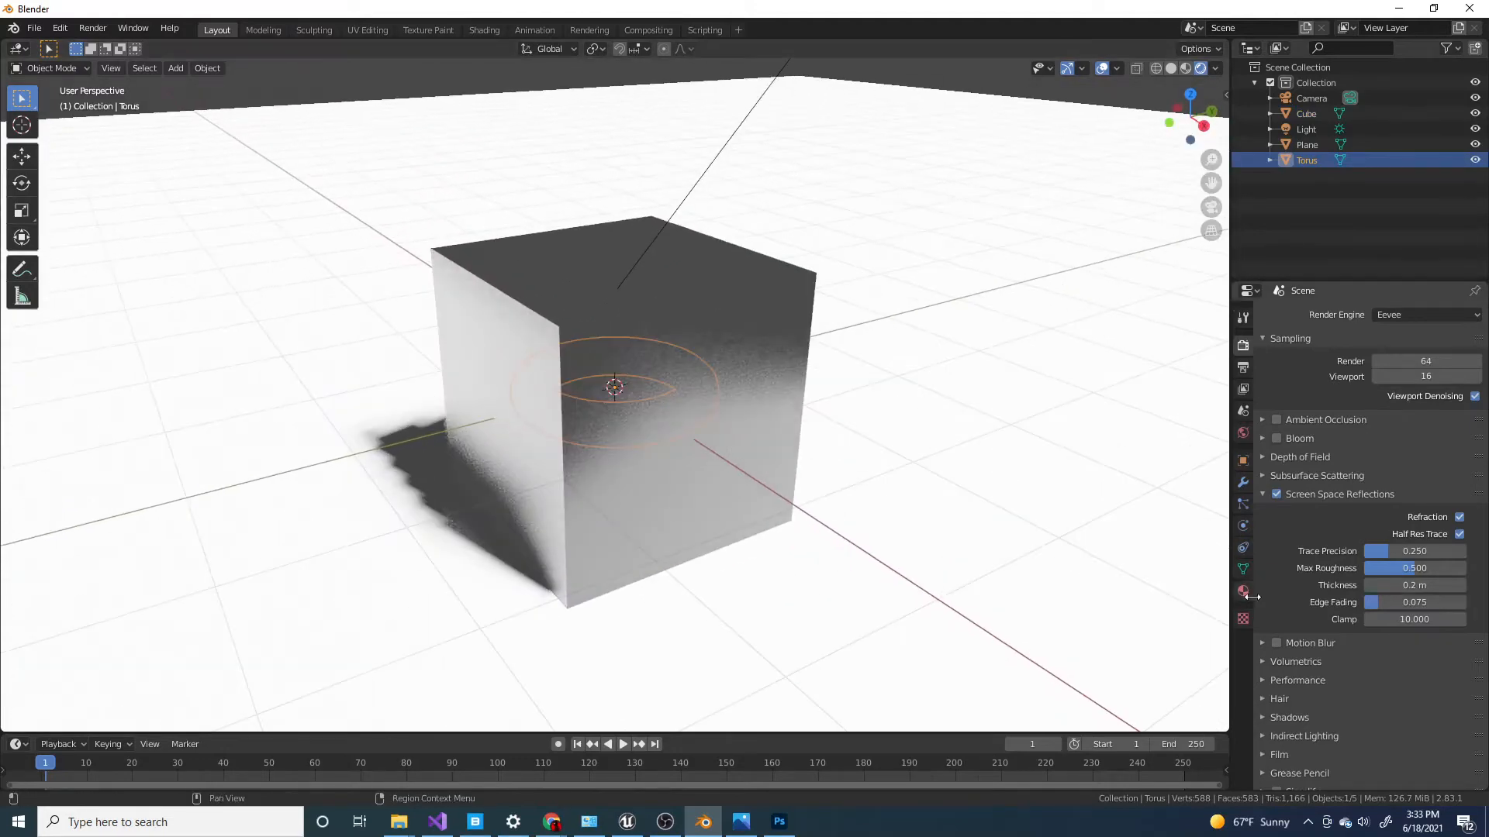
scroll(1285, 574, "down", 2)
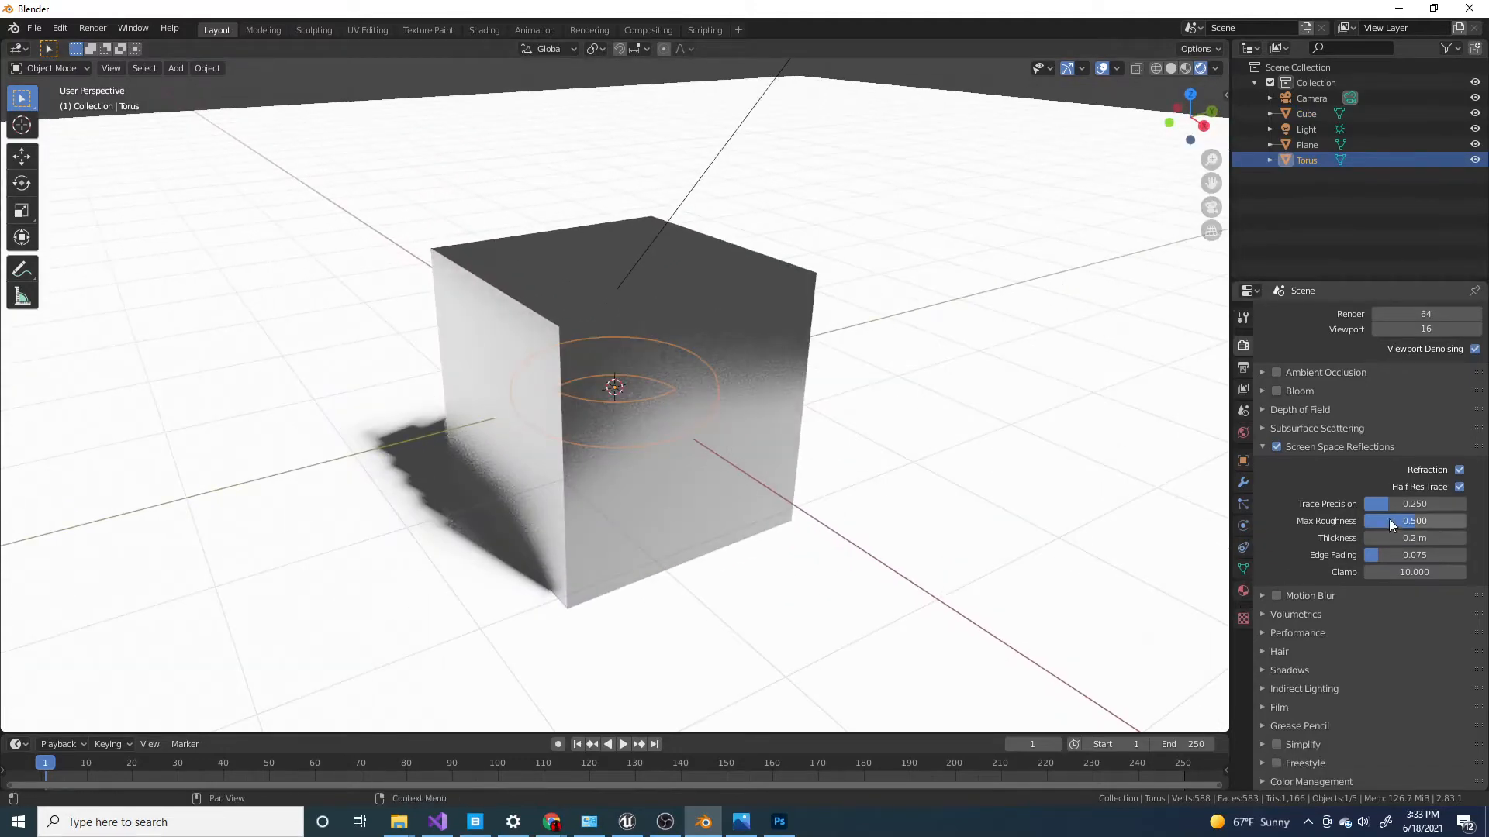
Step: Raise the roughness of the cube's glass material to 0.392 and its IOR to 10.450, seen through the camera
left_click(1243, 591)
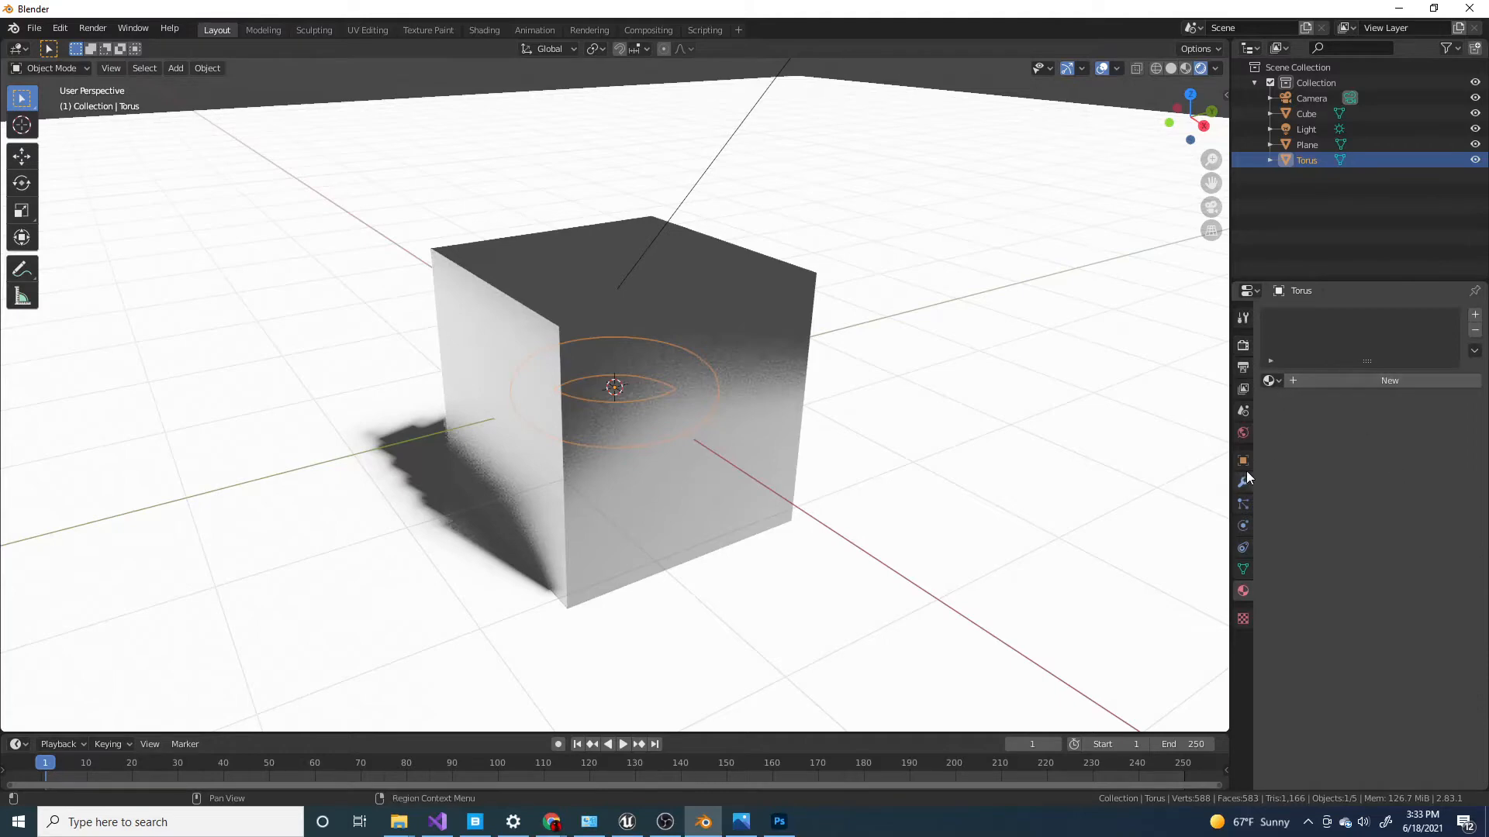
left_click(750, 388)
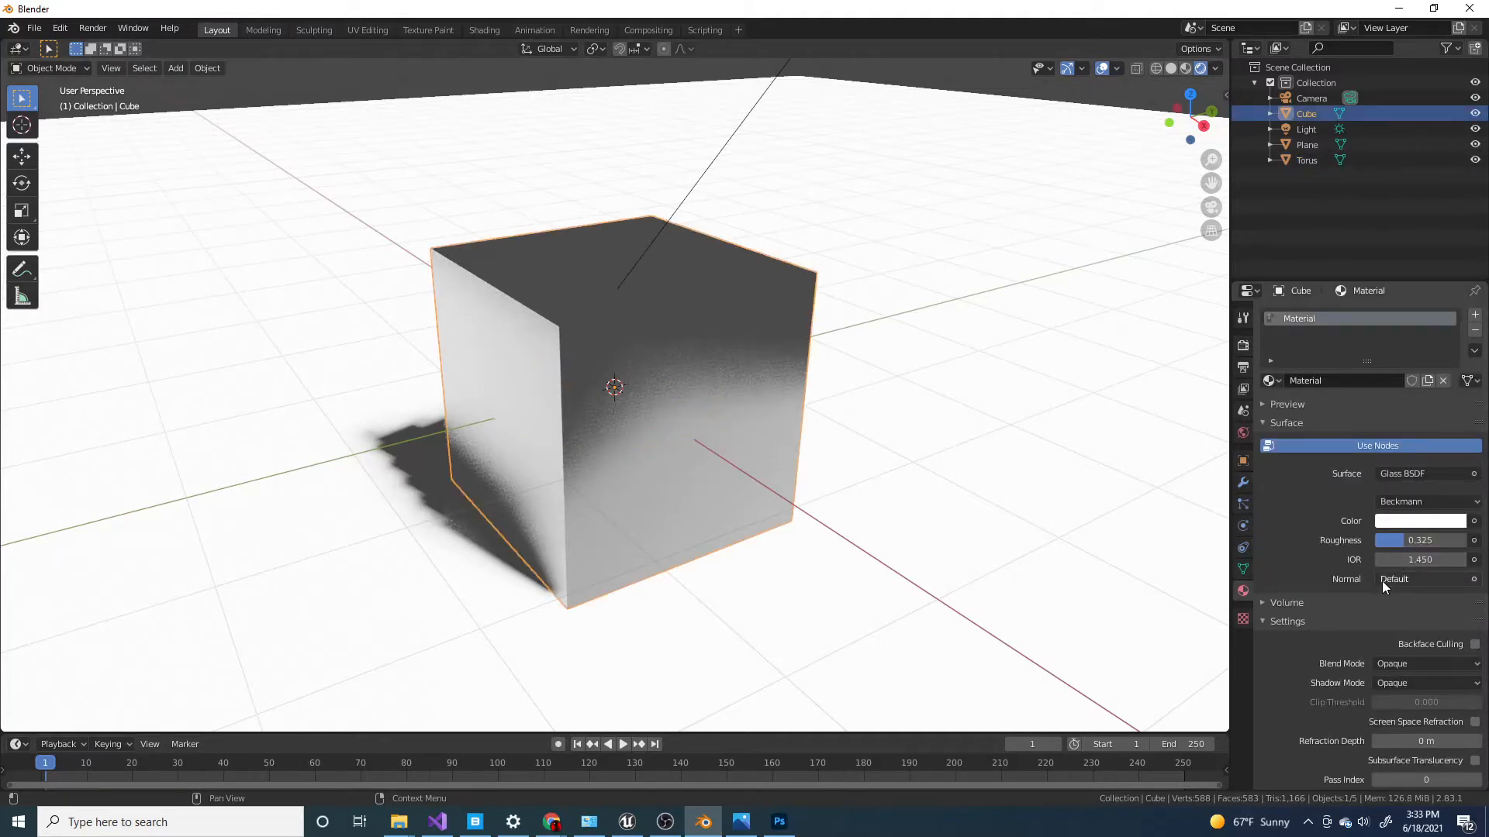
key("KP_0")
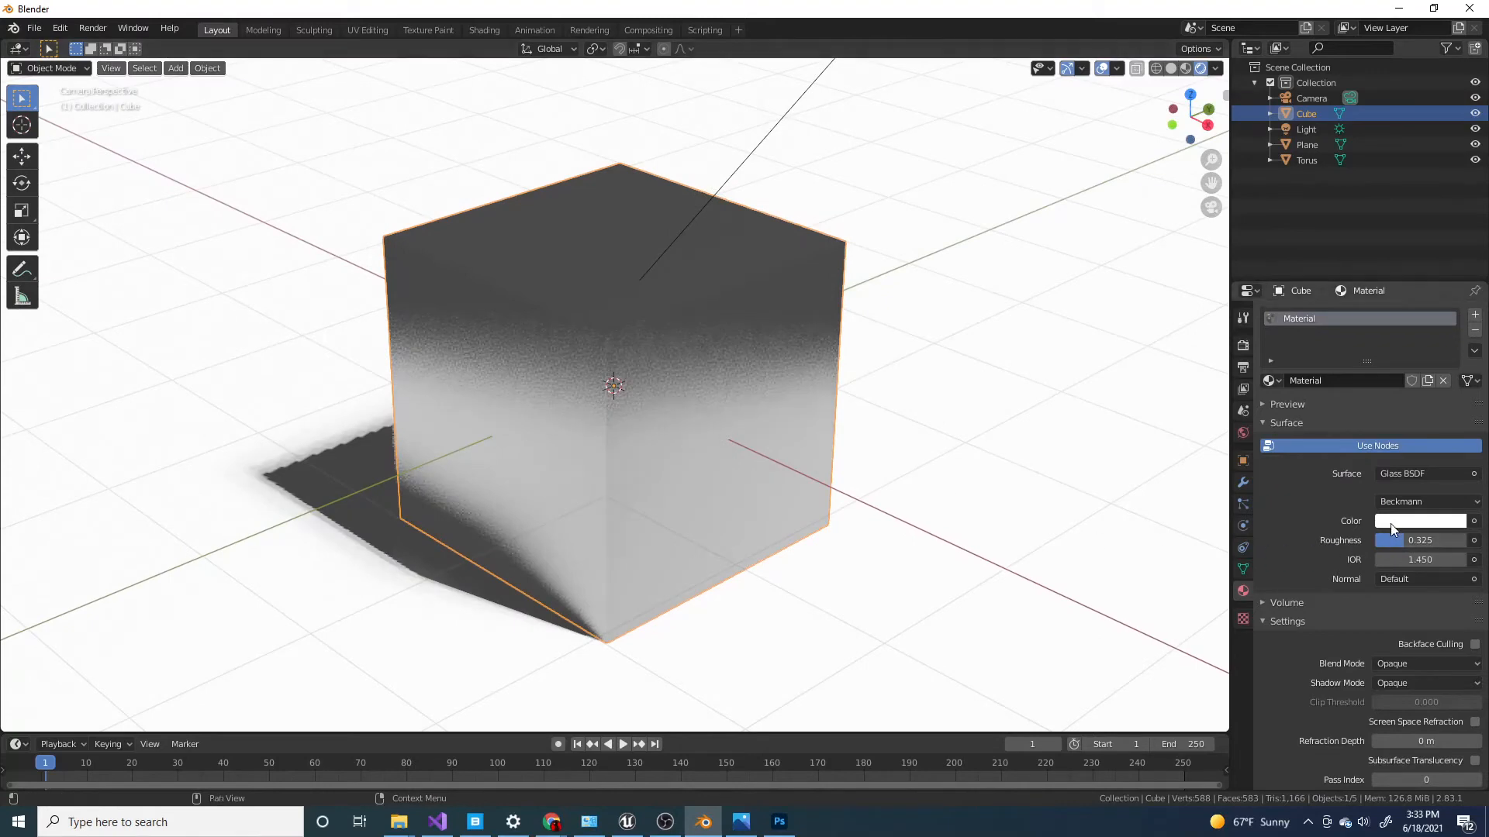
left_click_drag(1411, 542, 1481, 559)
scroll(1407, 547, "down", 1)
scroll(1407, 547, "down", 1)
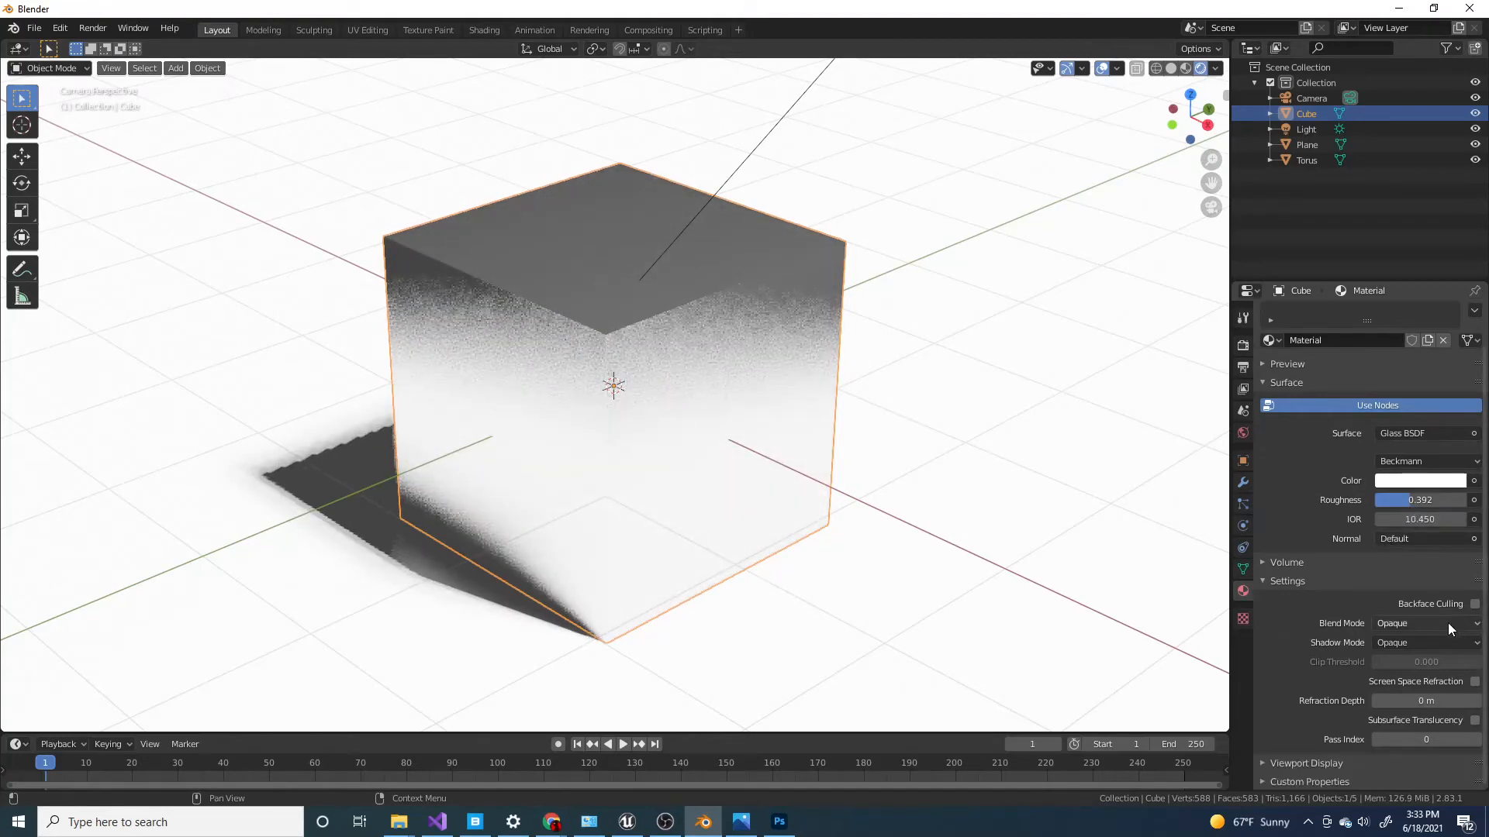
Step: Set the refraction depth of the cube's glass material to 0 m and its IOR to 1.450
left_click_drag(1436, 698, 1463, 698)
type("0")
key("Return")
key("BackSpace")
key("BackSpace")
key("BackSpace")
key("BackSpace")
key("Return")
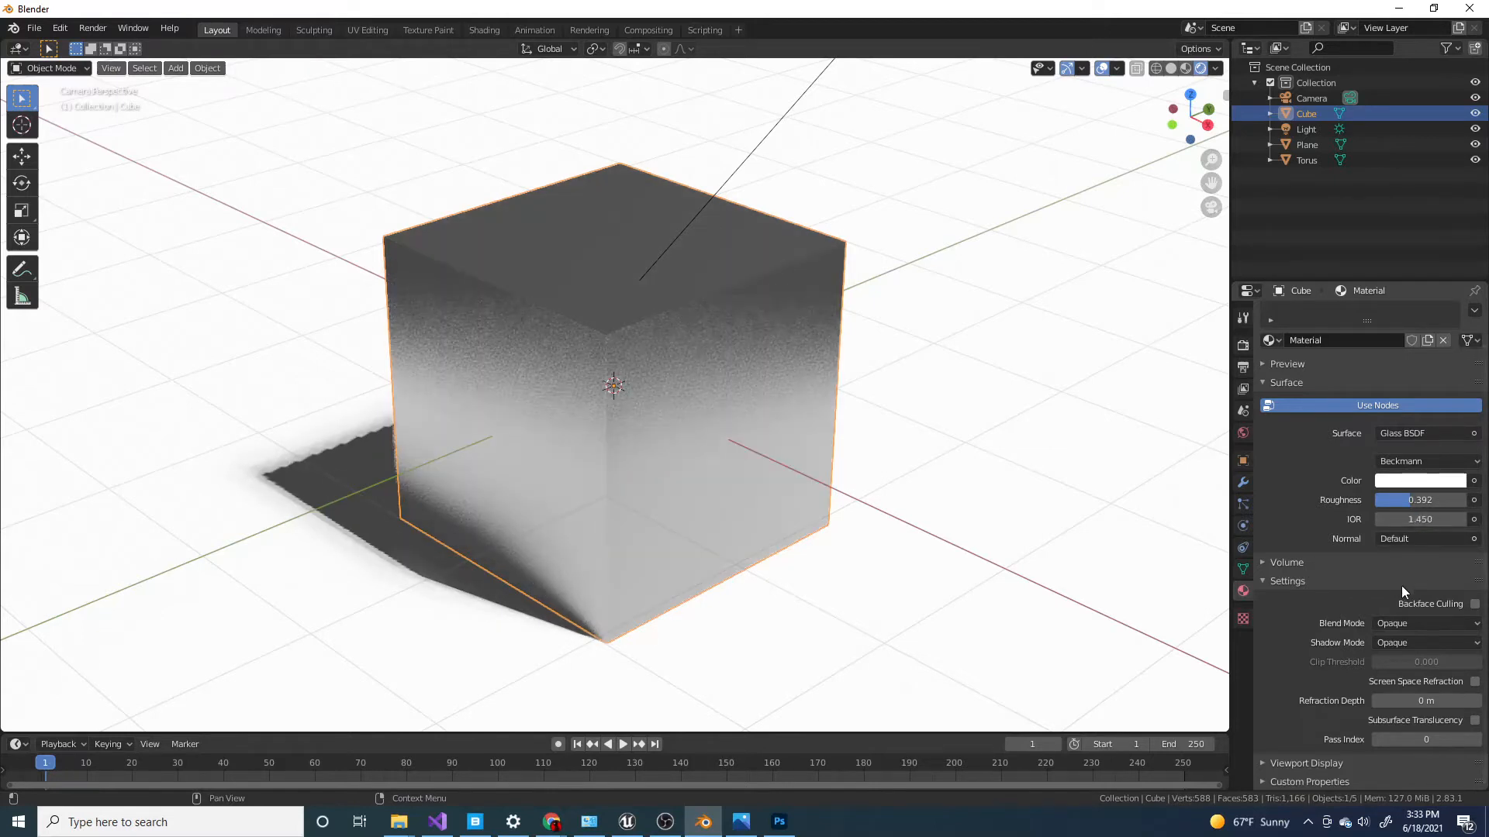
Step: Enable Screen Space Refraction in the settings of the cube's glass material
left_click(1474, 683)
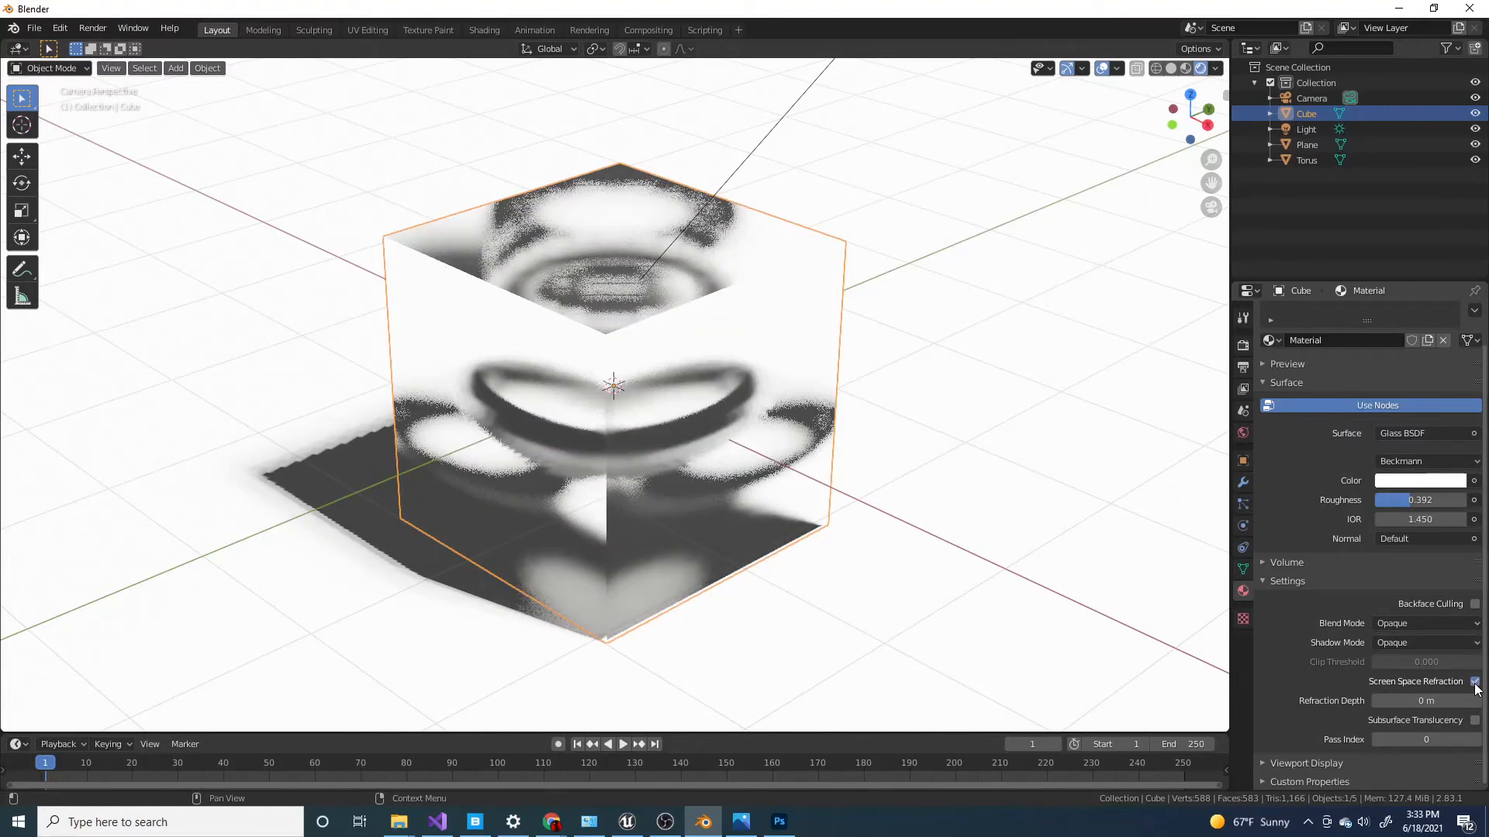
scroll(881, 459, "down", 2)
scroll(821, 432, "up", 2)
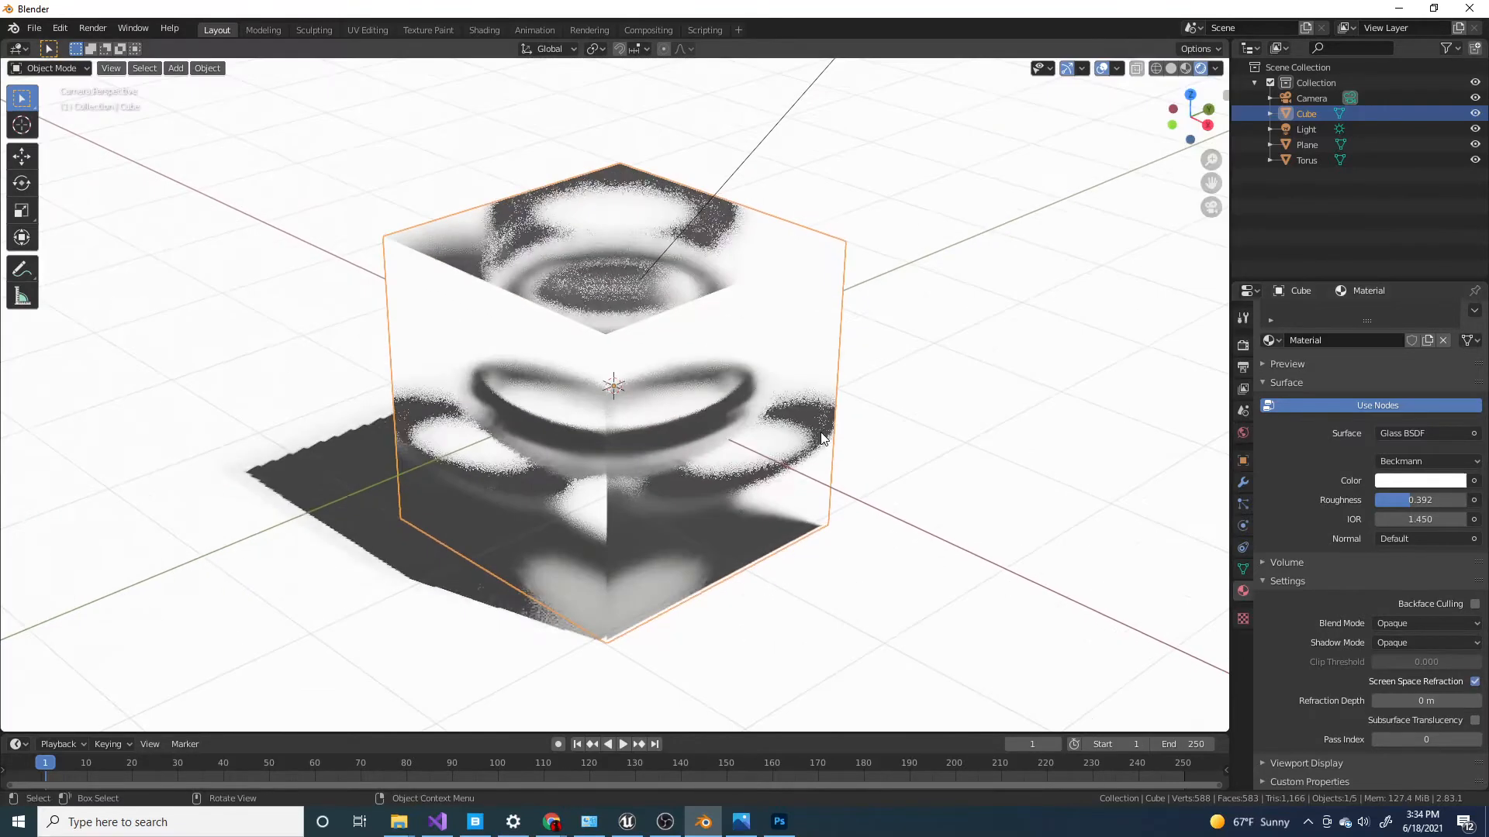
Step: Examine how the torus is refracted through the glass cube from different angles and distances
scroll(768, 432, "down", 1)
middle_click_drag(768, 432, 814, 437)
scroll(631, 426, "up", 4)
left_click(689, 420)
left_click(814, 436)
scroll(721, 417, "down", 3)
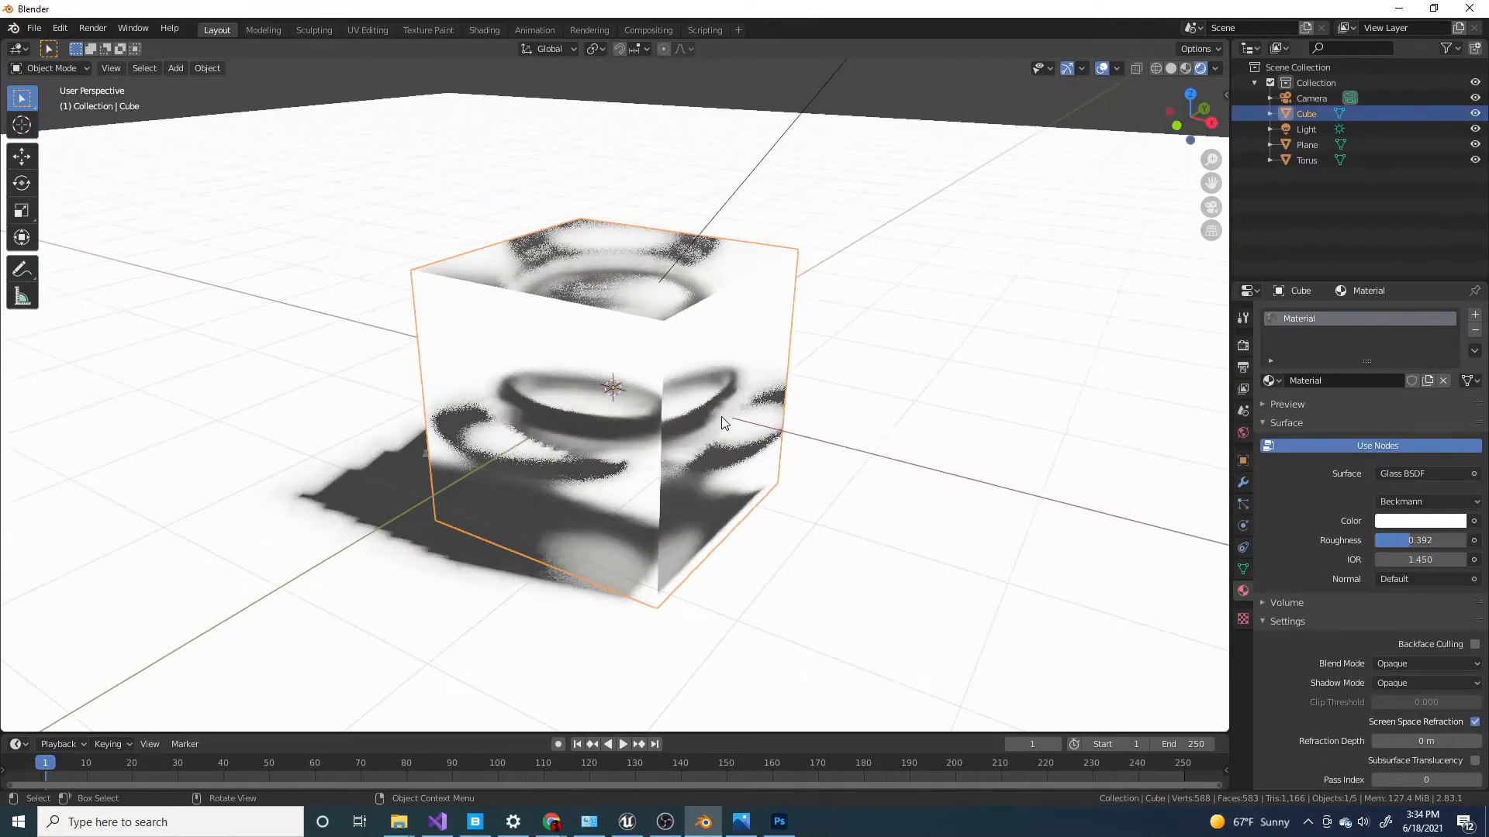
scroll(778, 420, "up", 5)
scroll(779, 420, "down", 5)
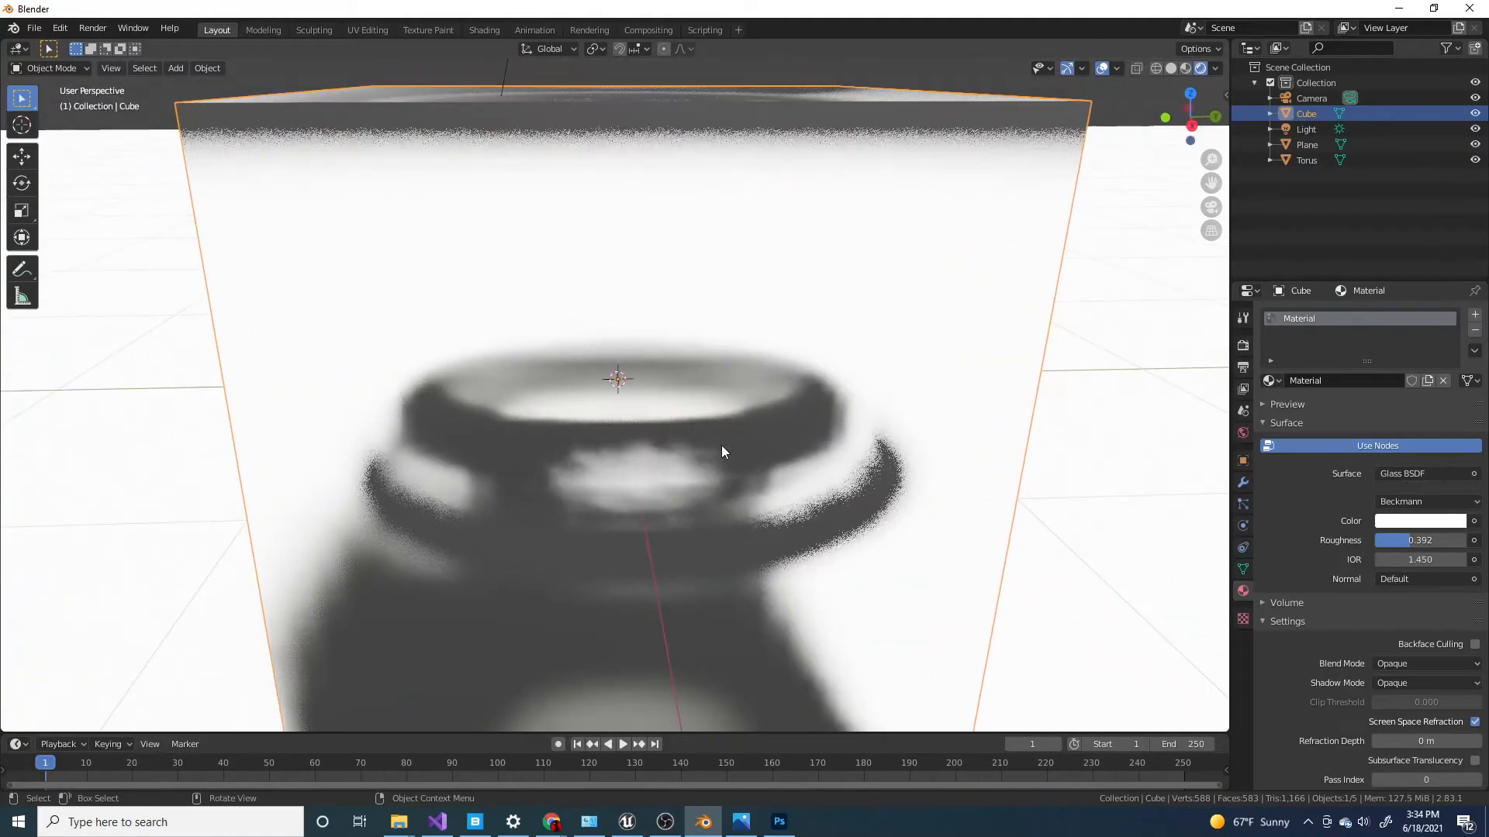
Step: Try moving the torus around inside the glass cube to test the refraction
left_click(740, 433)
key("g")
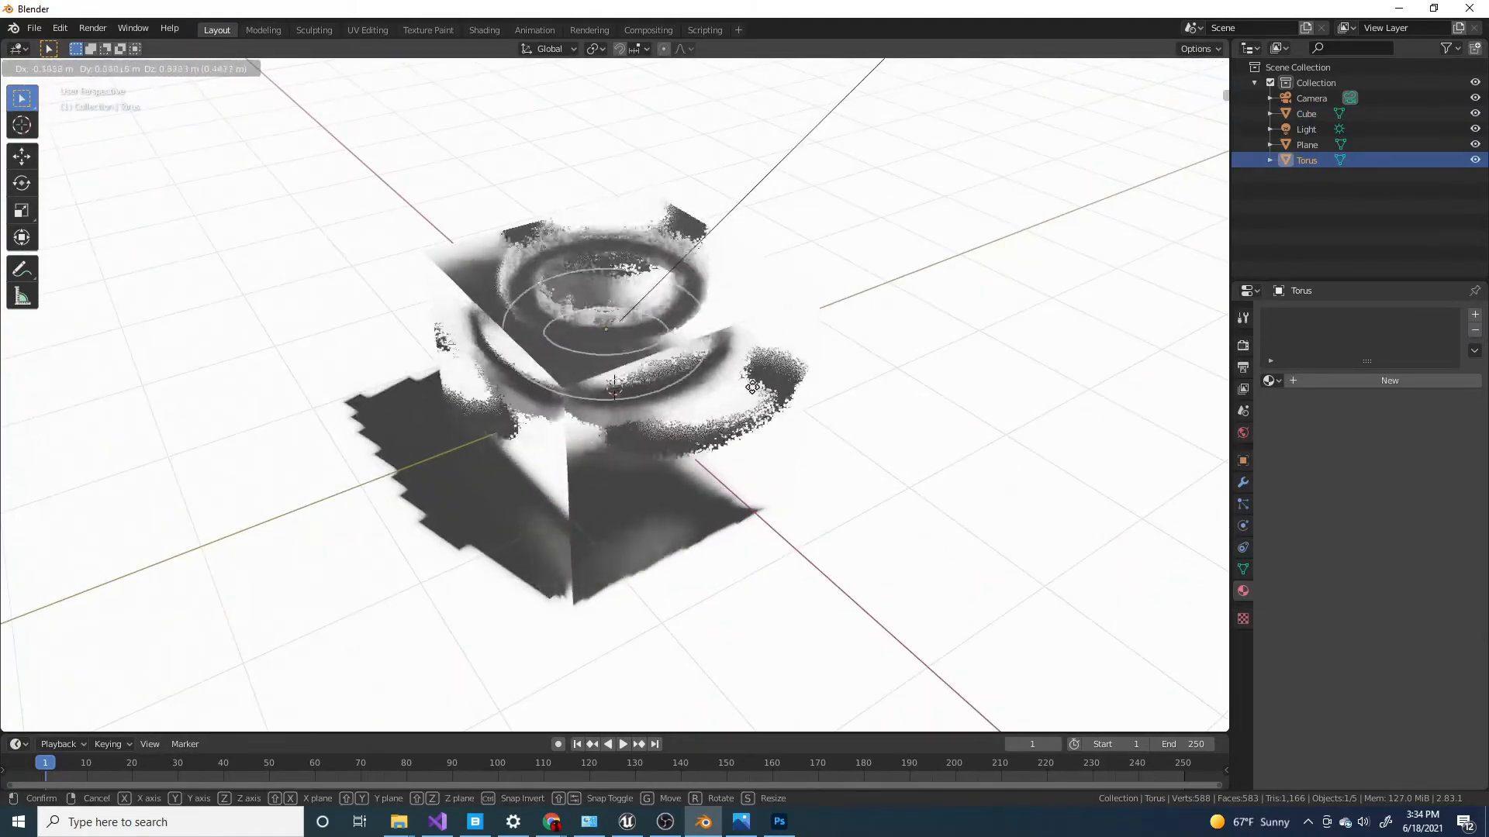
left_click(758, 475)
middle_click_drag(758, 475, 821, 476)
scroll(806, 429, "up", 3)
Step: Switch the render engine from Eevee to Cycles and view the glass cube through the camera
left_click(806, 428)
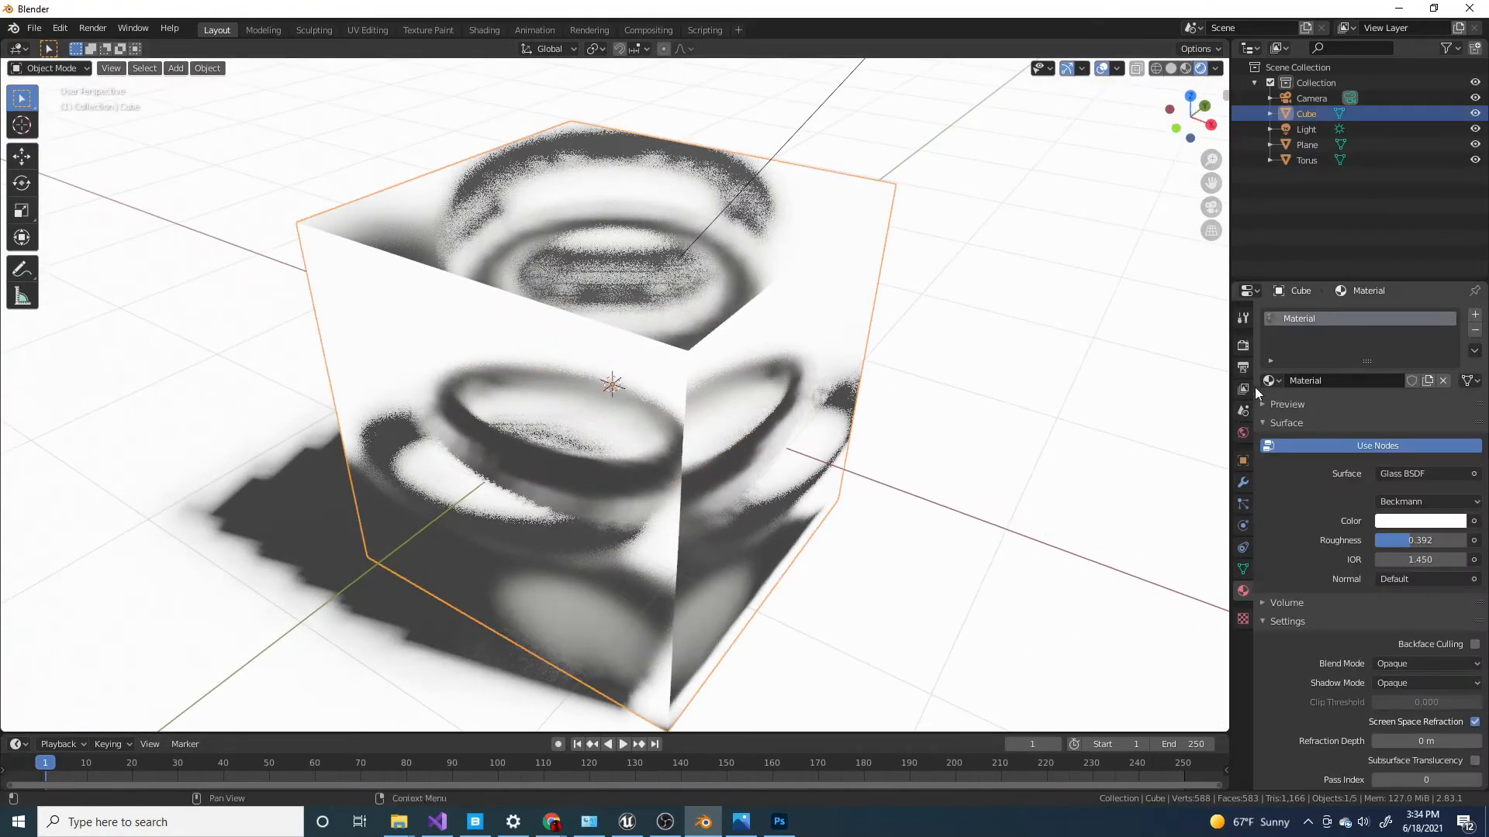
left_click(1243, 346)
scroll(1385, 331, "up", 2)
left_click(1413, 316)
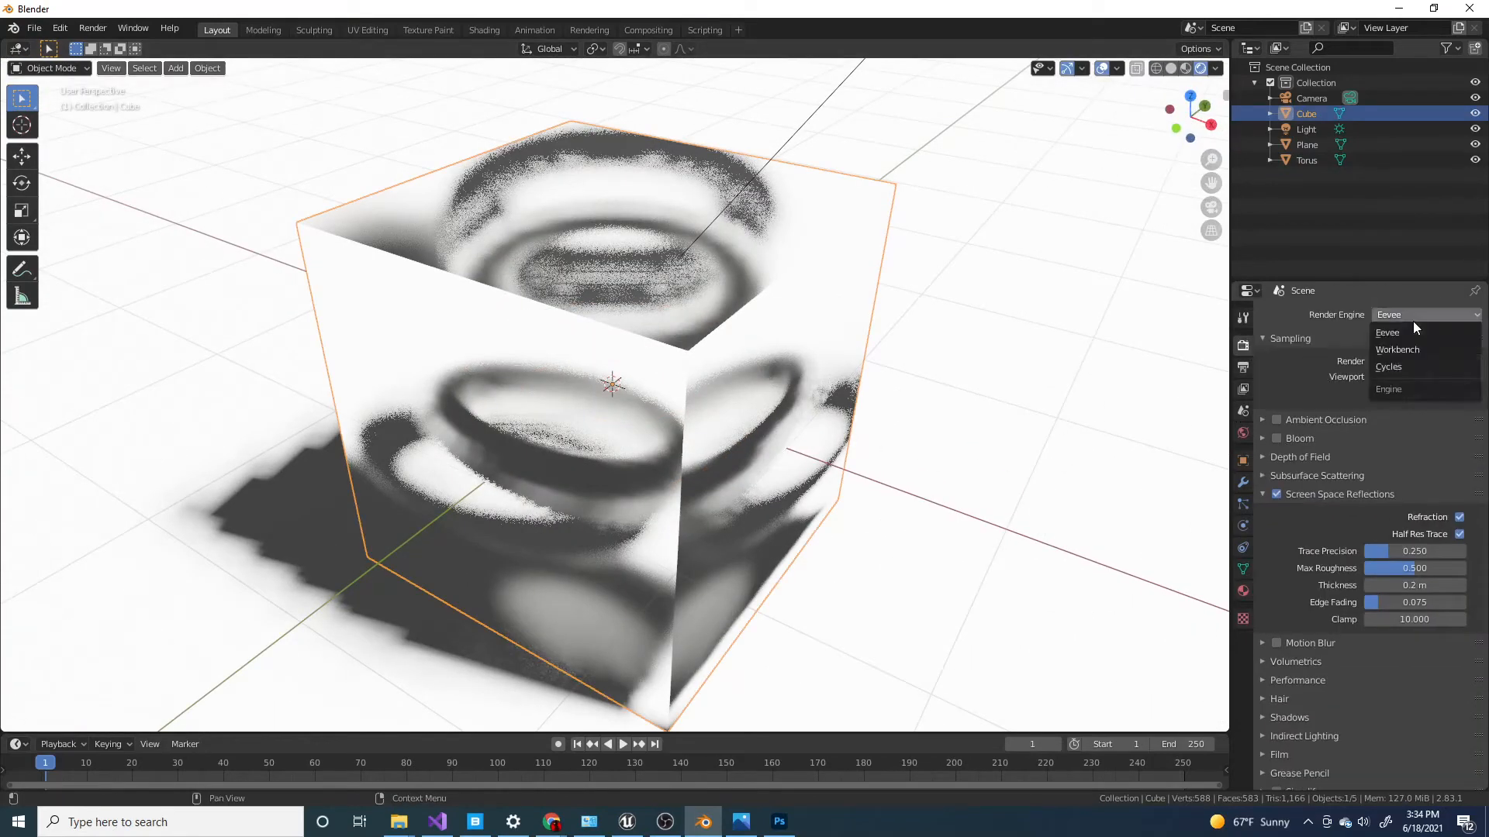
left_click(1403, 313)
left_click(1393, 371)
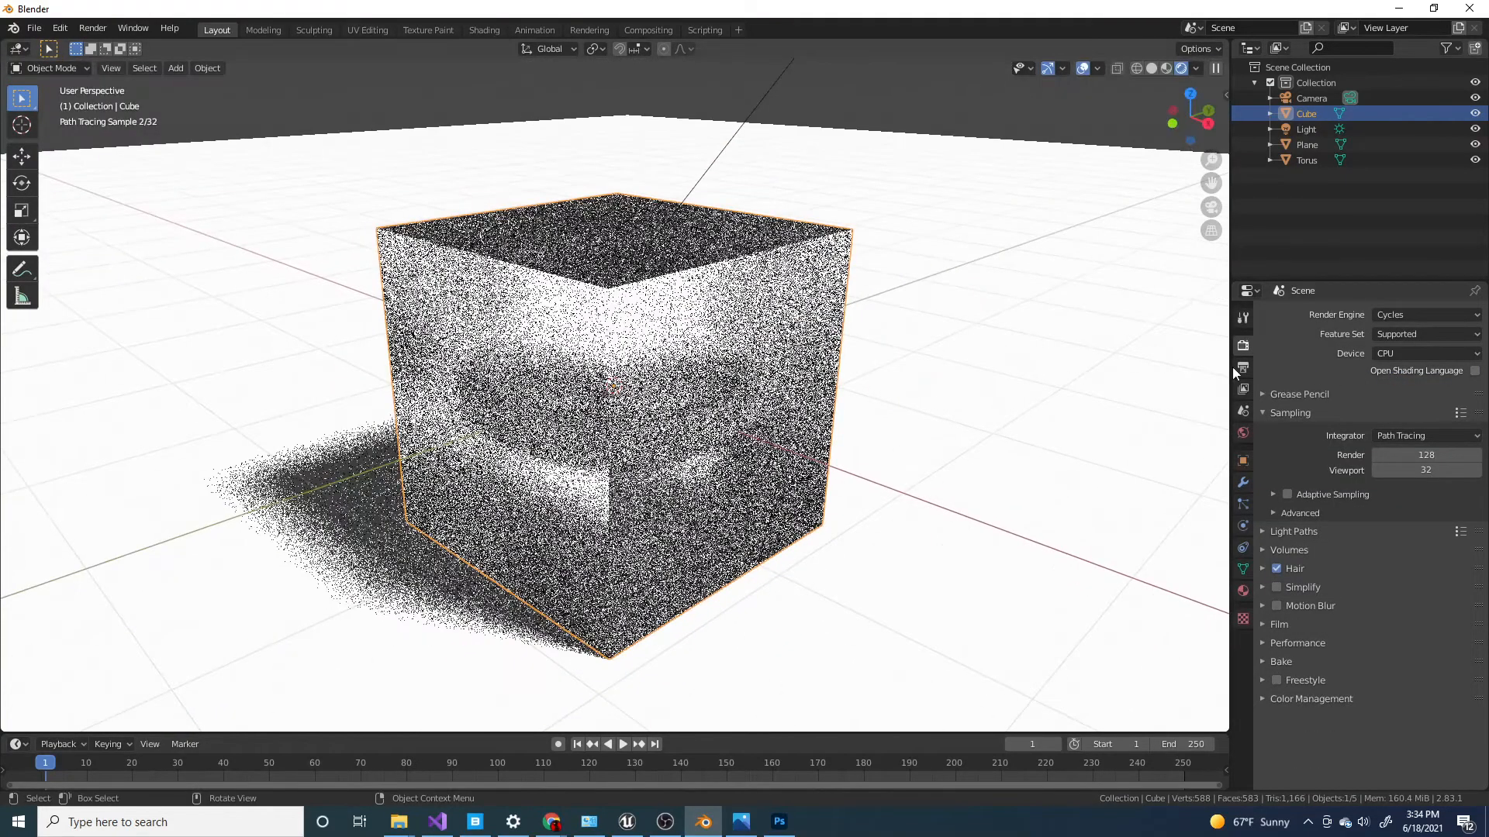
left_click(1422, 317)
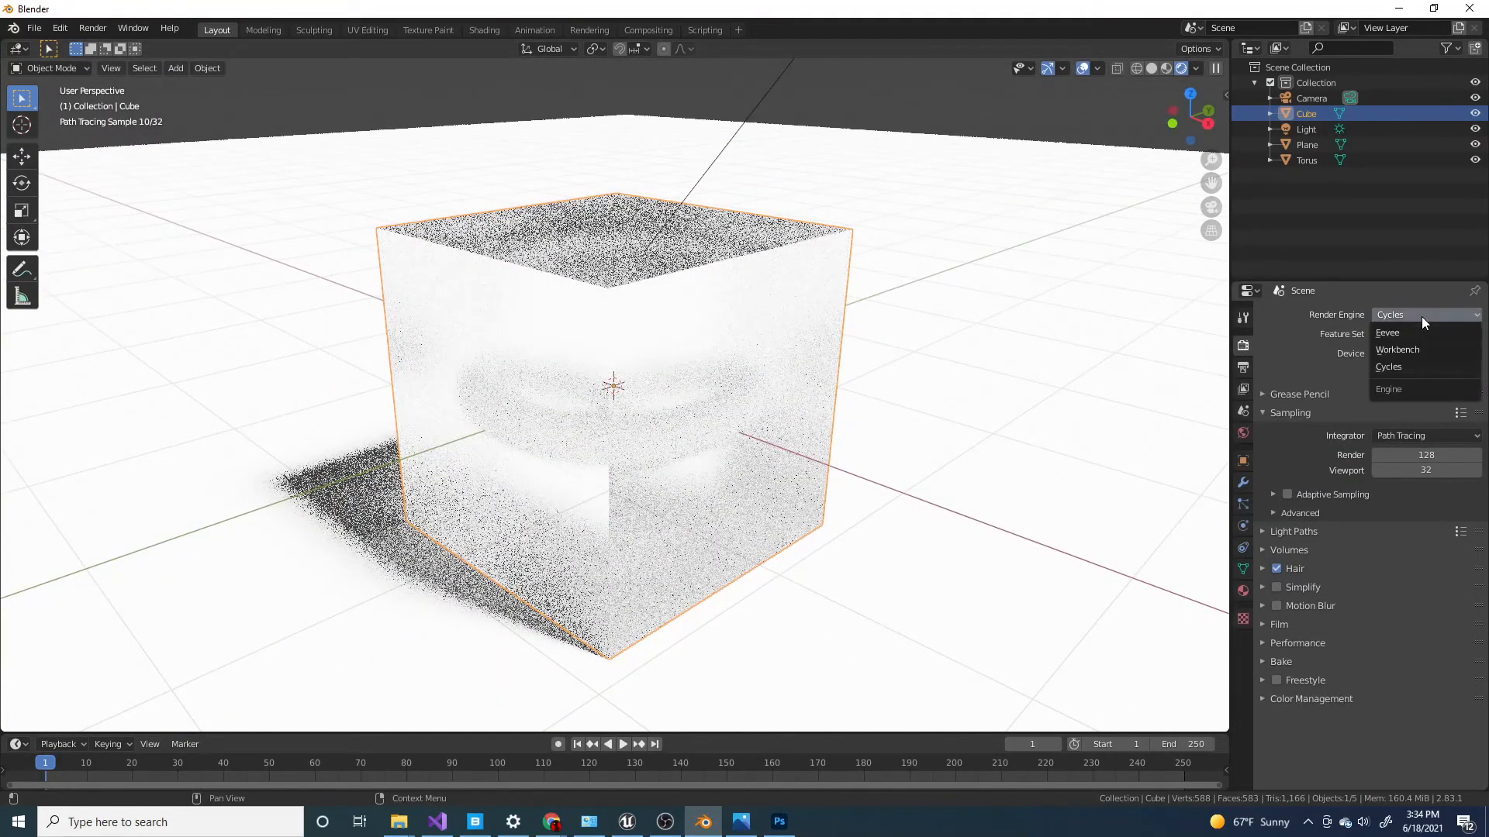
left_click(1421, 316)
key("KP_0")
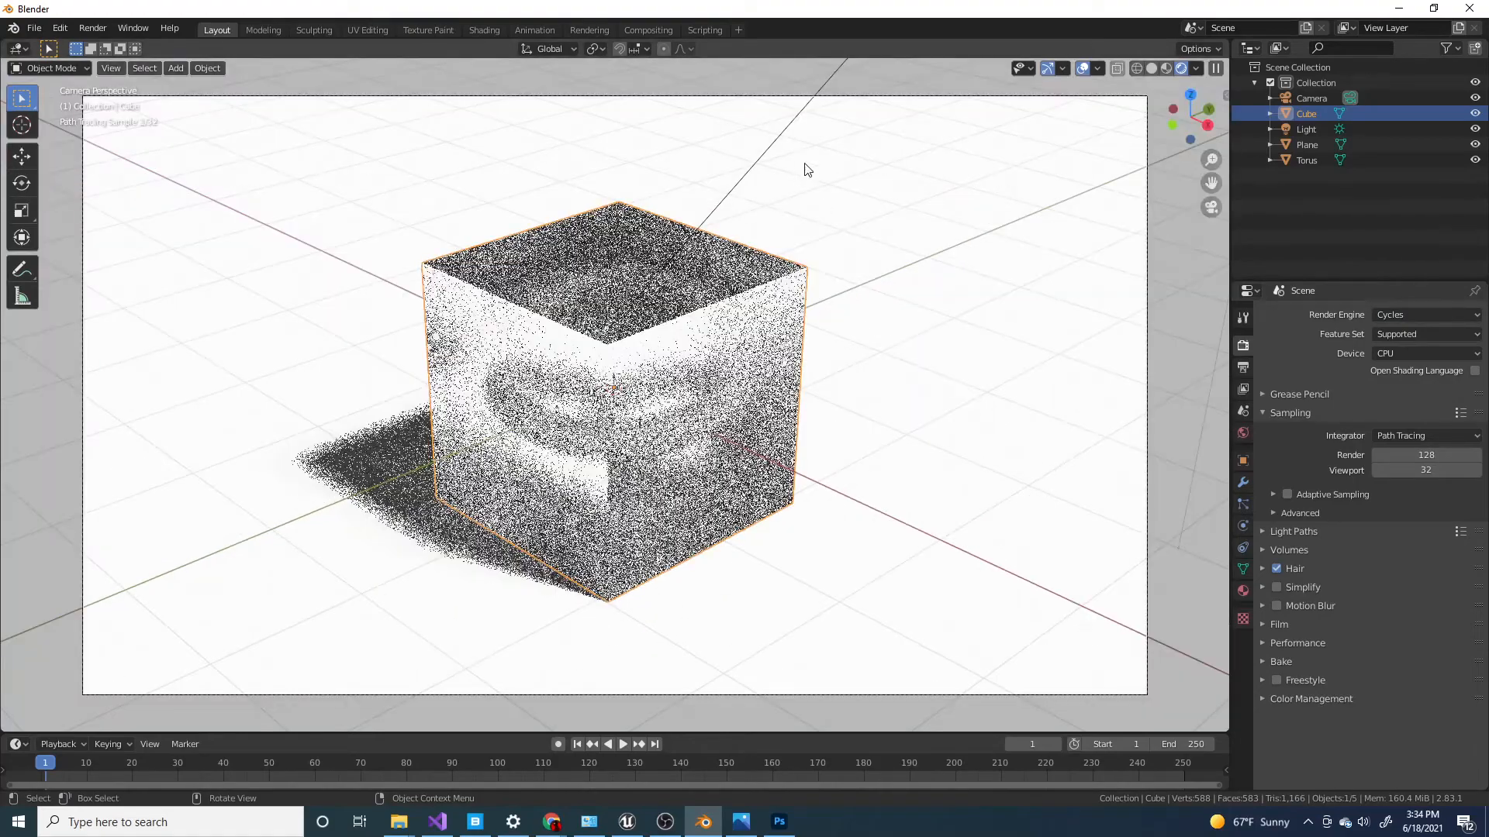
Step: Select the sun light and set its strength to 5
left_click(783, 155)
left_click(790, 133)
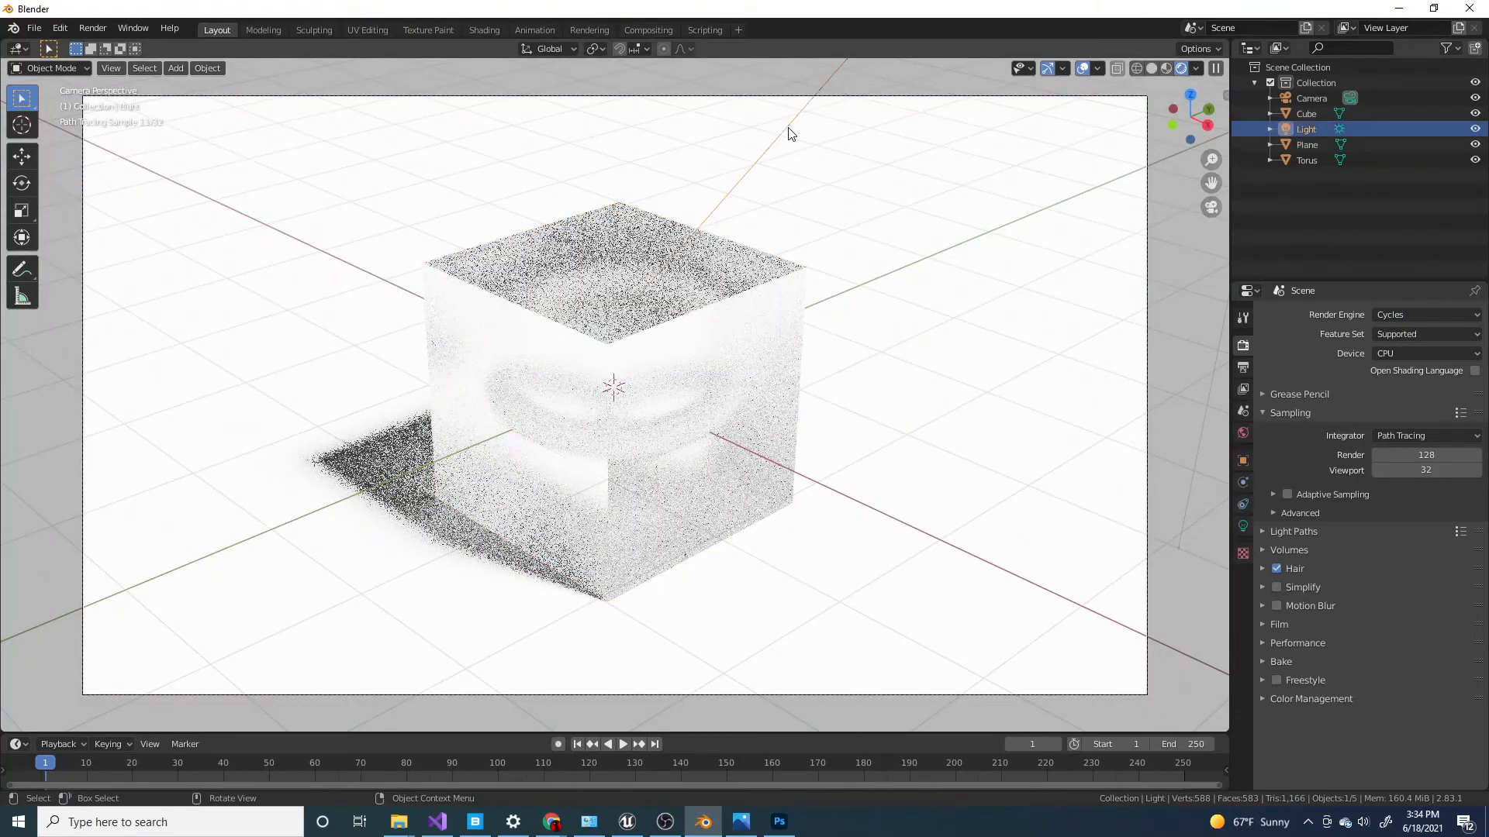
left_click(1244, 525)
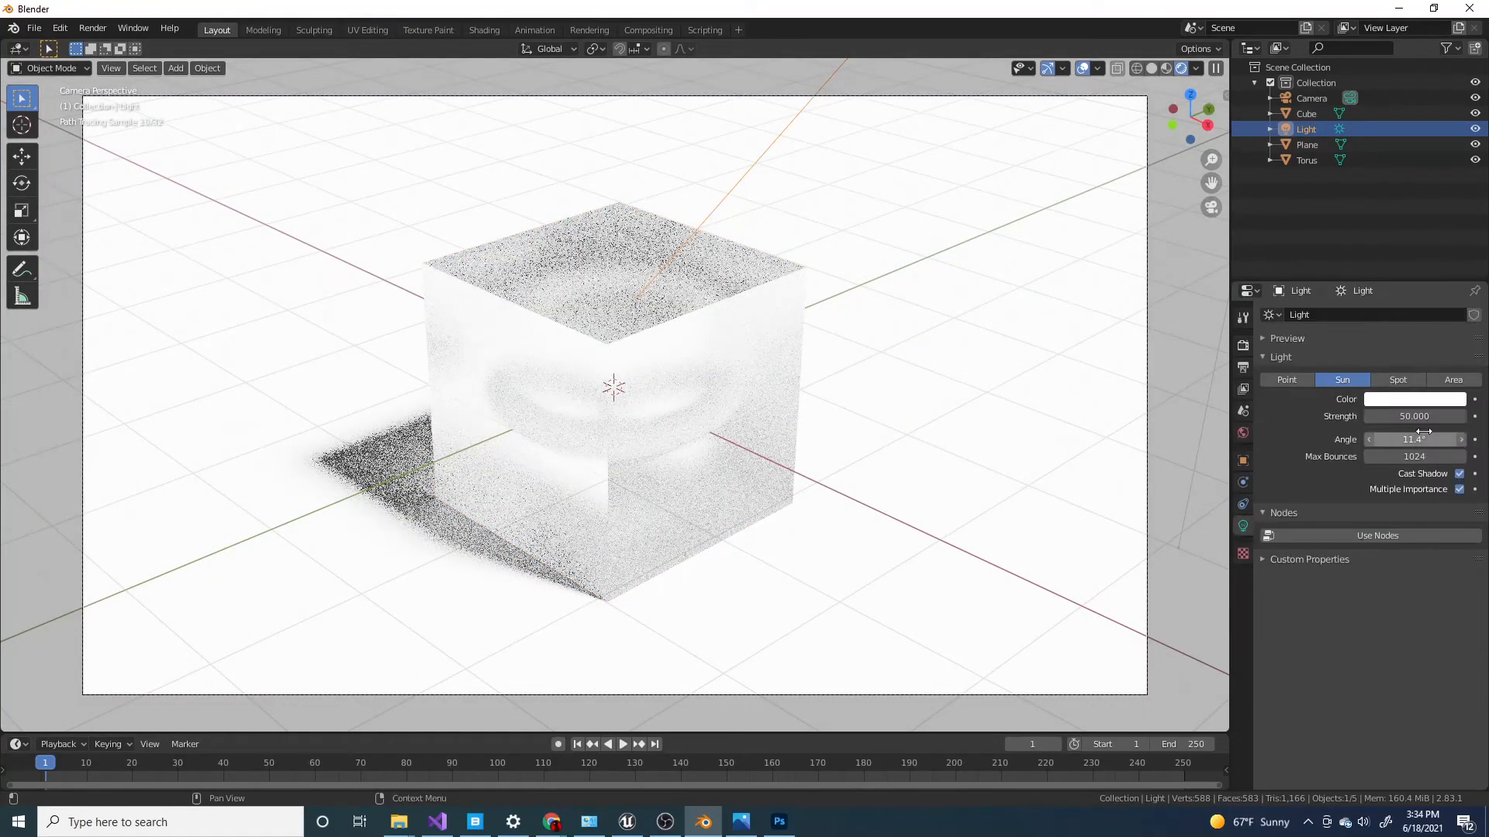
type("5")
key("Return")
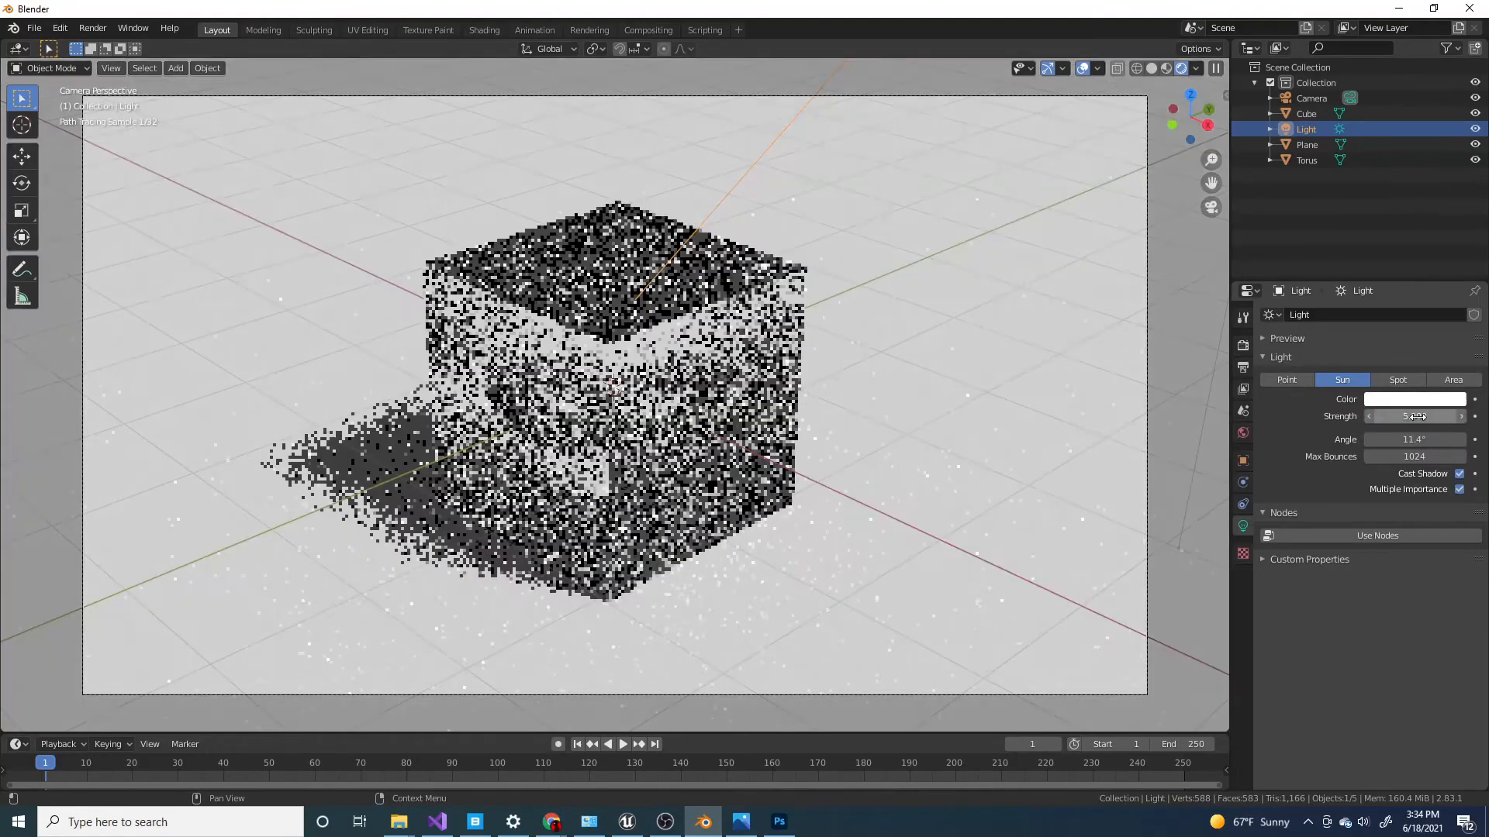
Step: Give the torus inside the cube a new material with a bright red base color
left_click(640, 436)
left_click(686, 412)
scroll(819, 459, "up", 3)
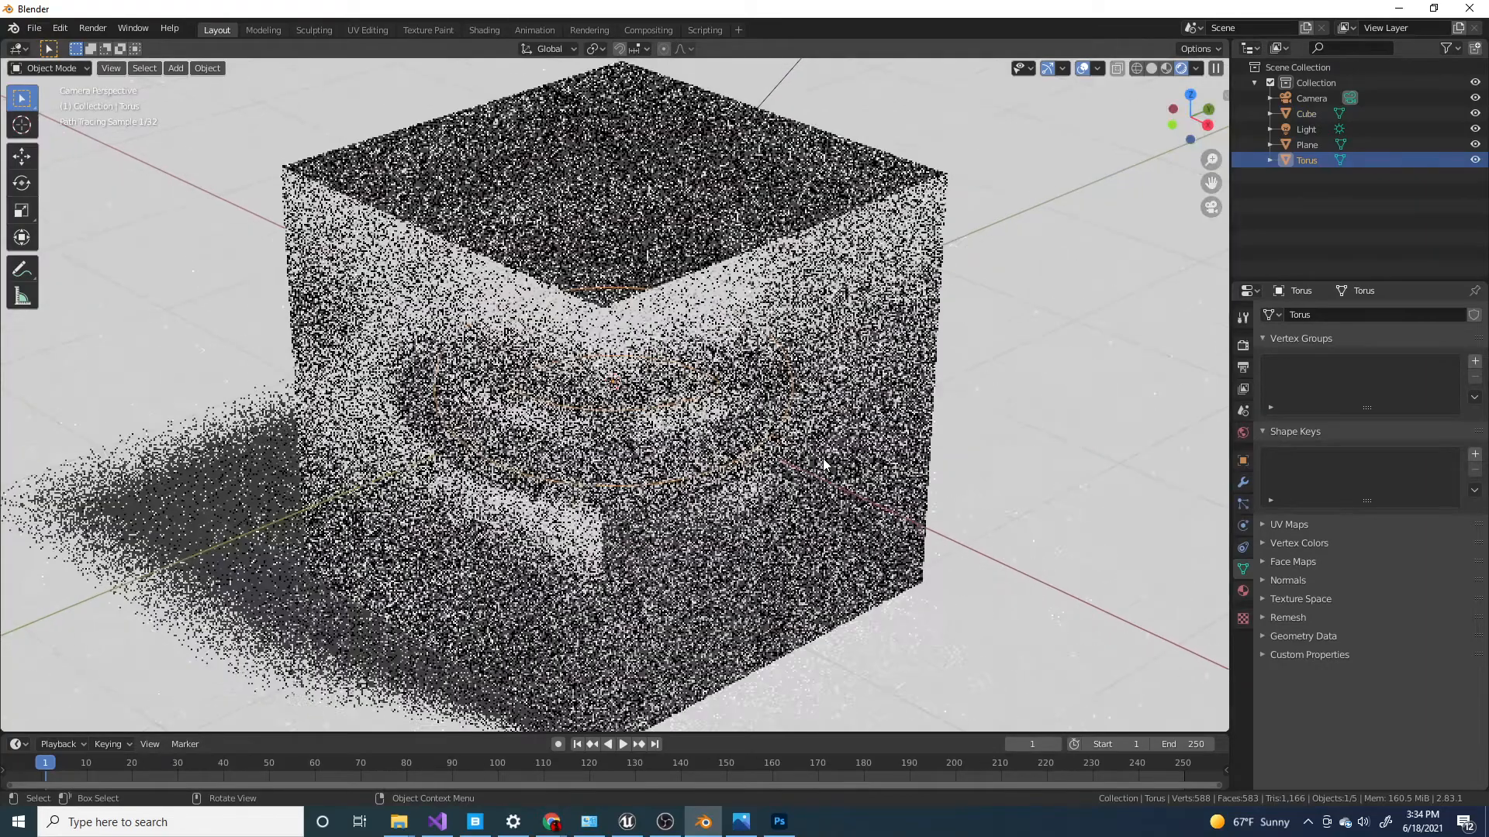
scroll(825, 462, "down", 3)
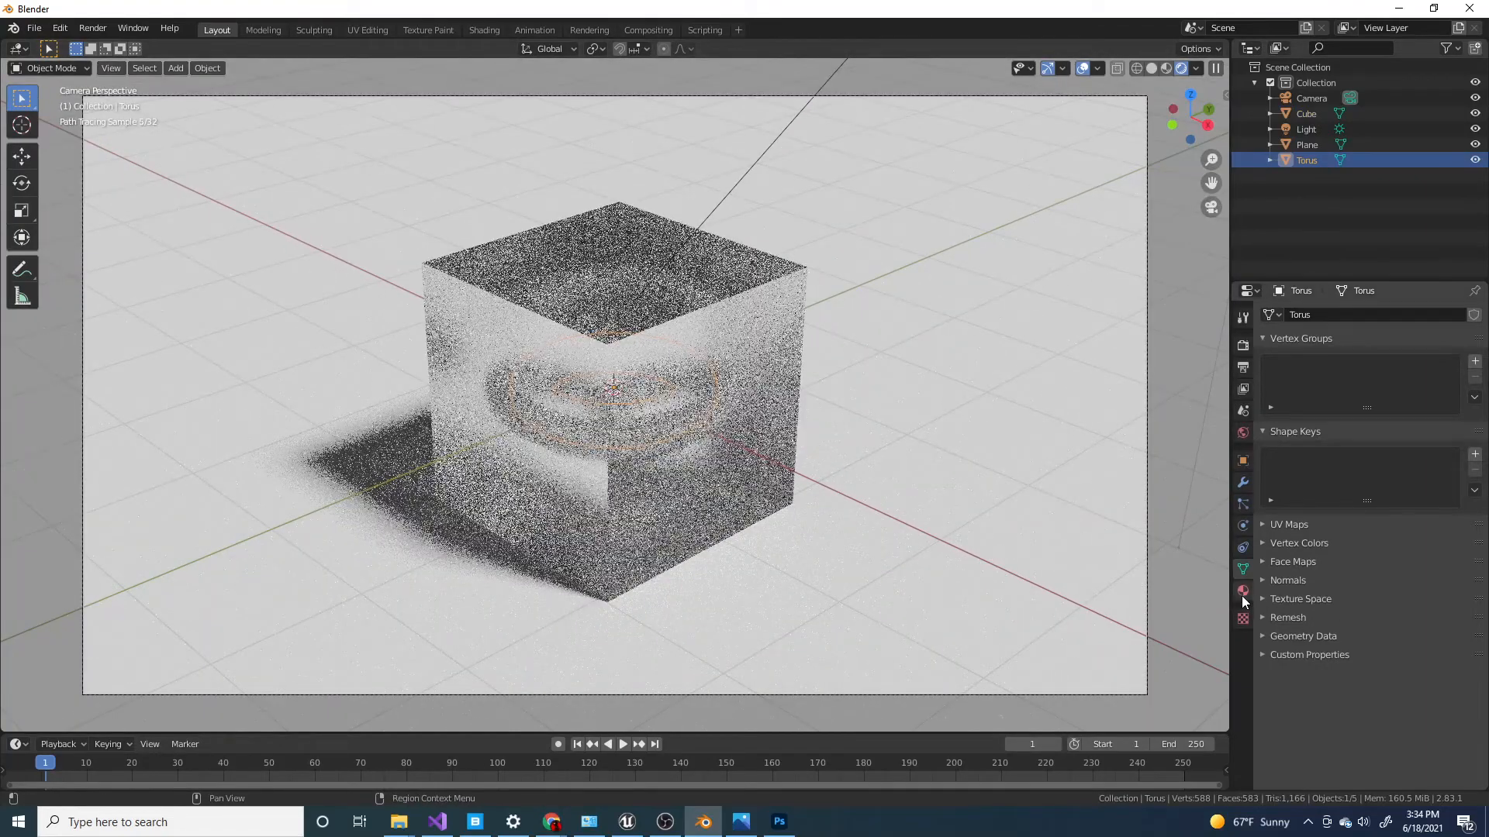
left_click(1242, 593)
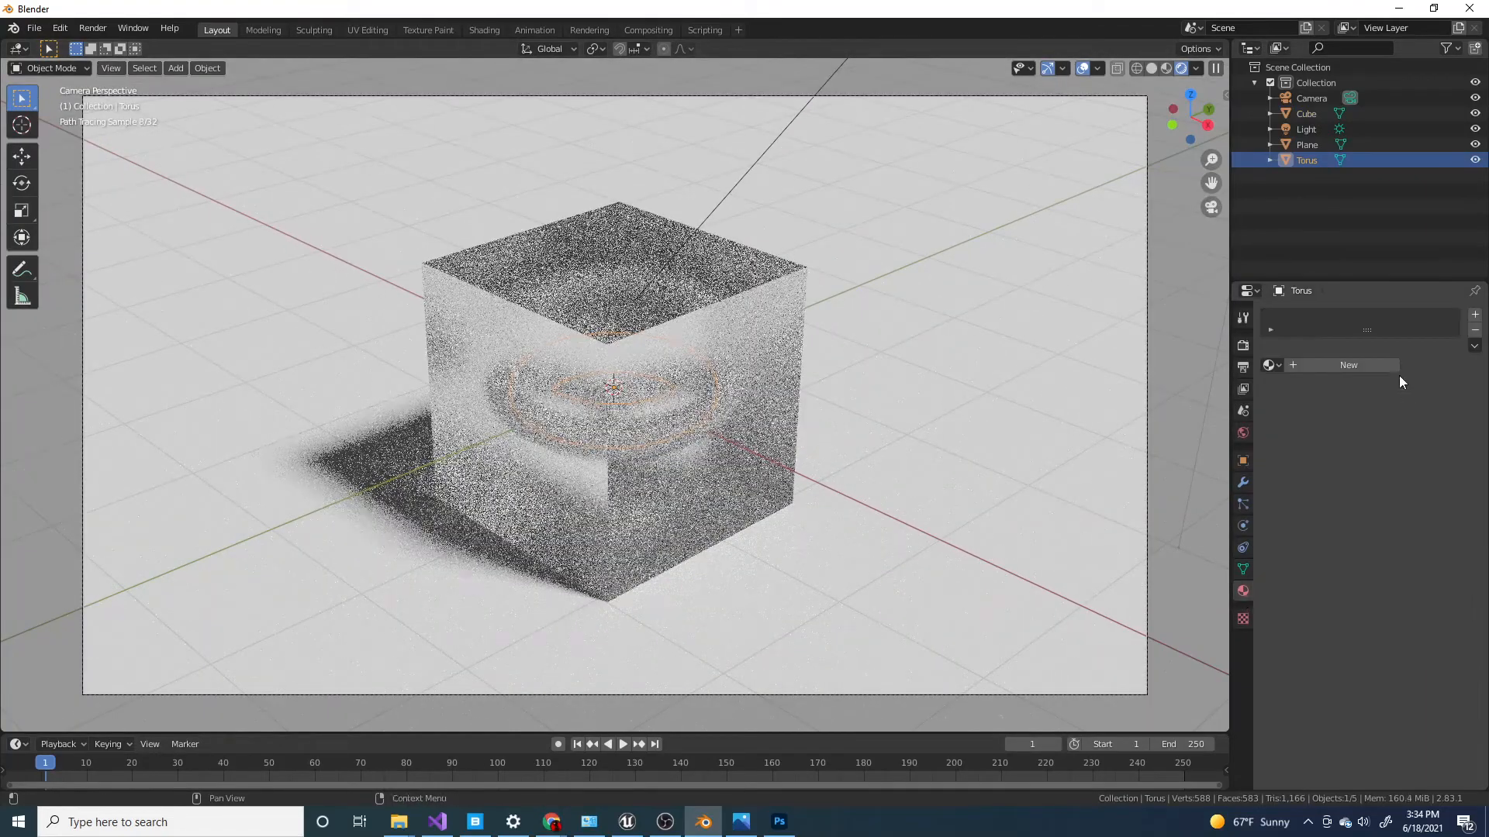
left_click(1388, 366)
left_click(1420, 494)
left_click(1388, 366)
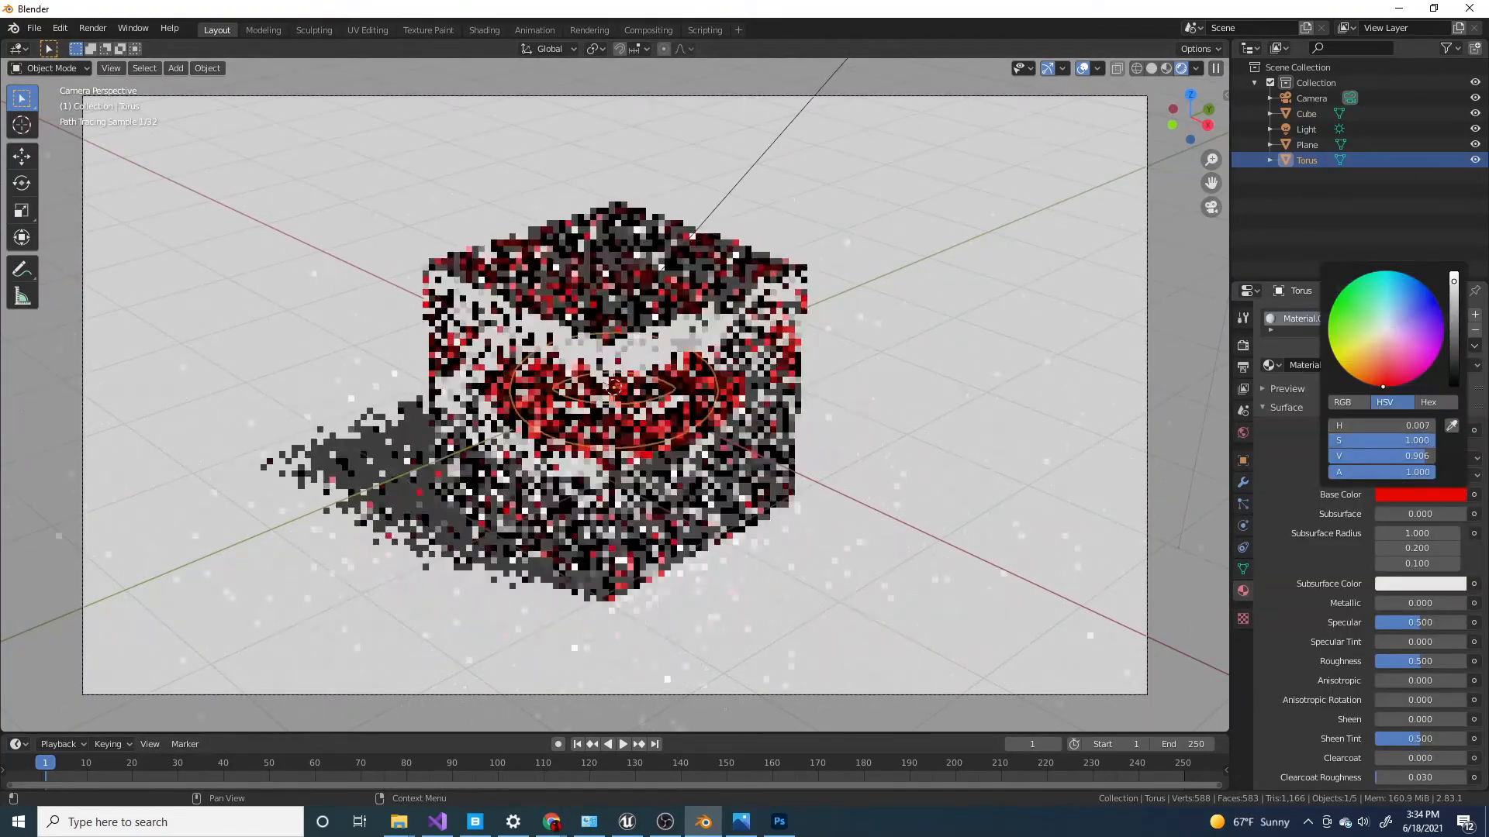
left_click(969, 354)
Step: Switch the render engine back to Eevee and set Trace Precision to 0.332 and Max Roughness to 0.687
left_click(695, 410)
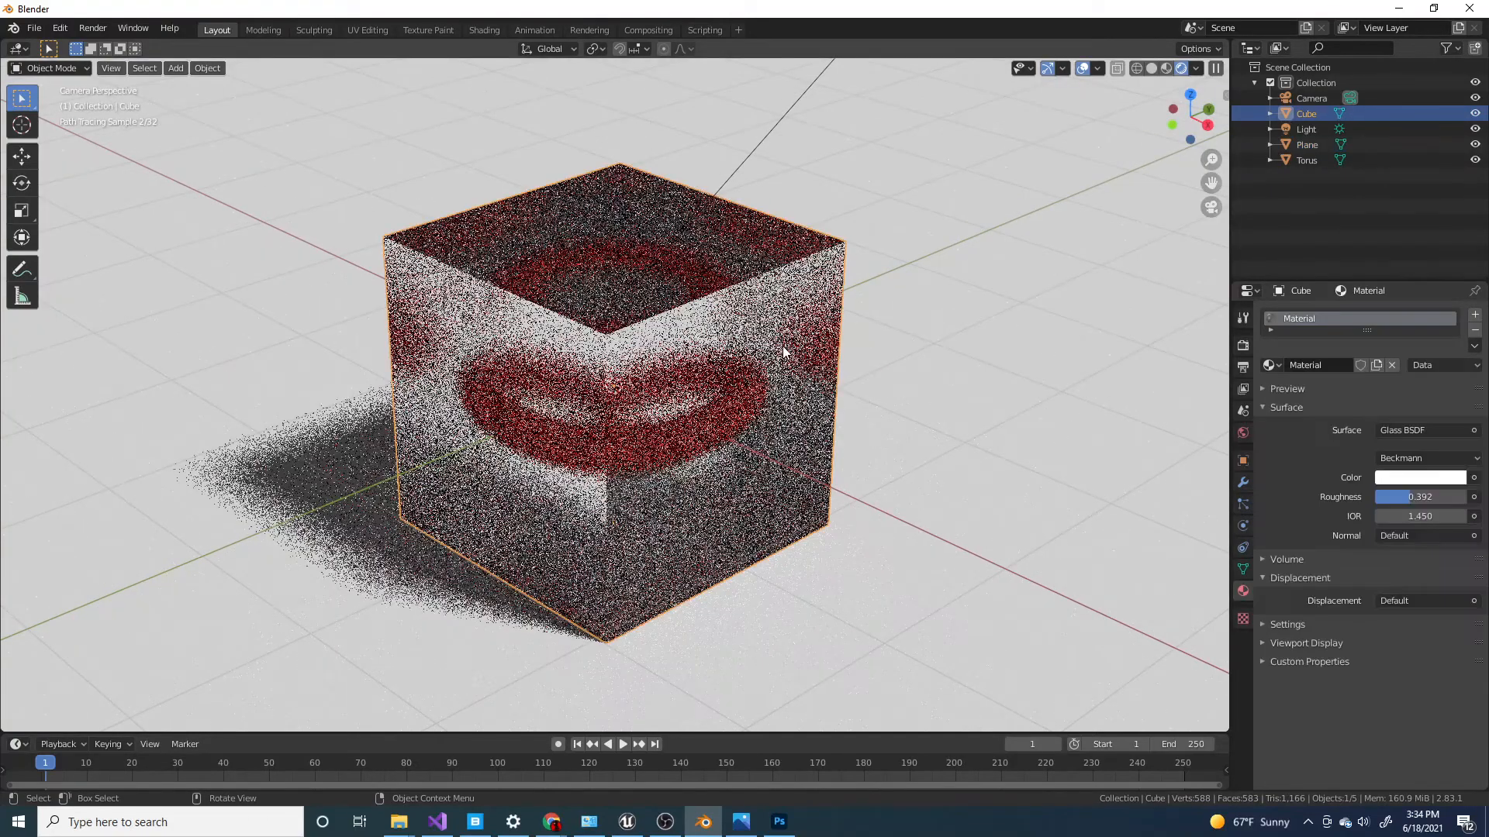
left_click(1242, 344)
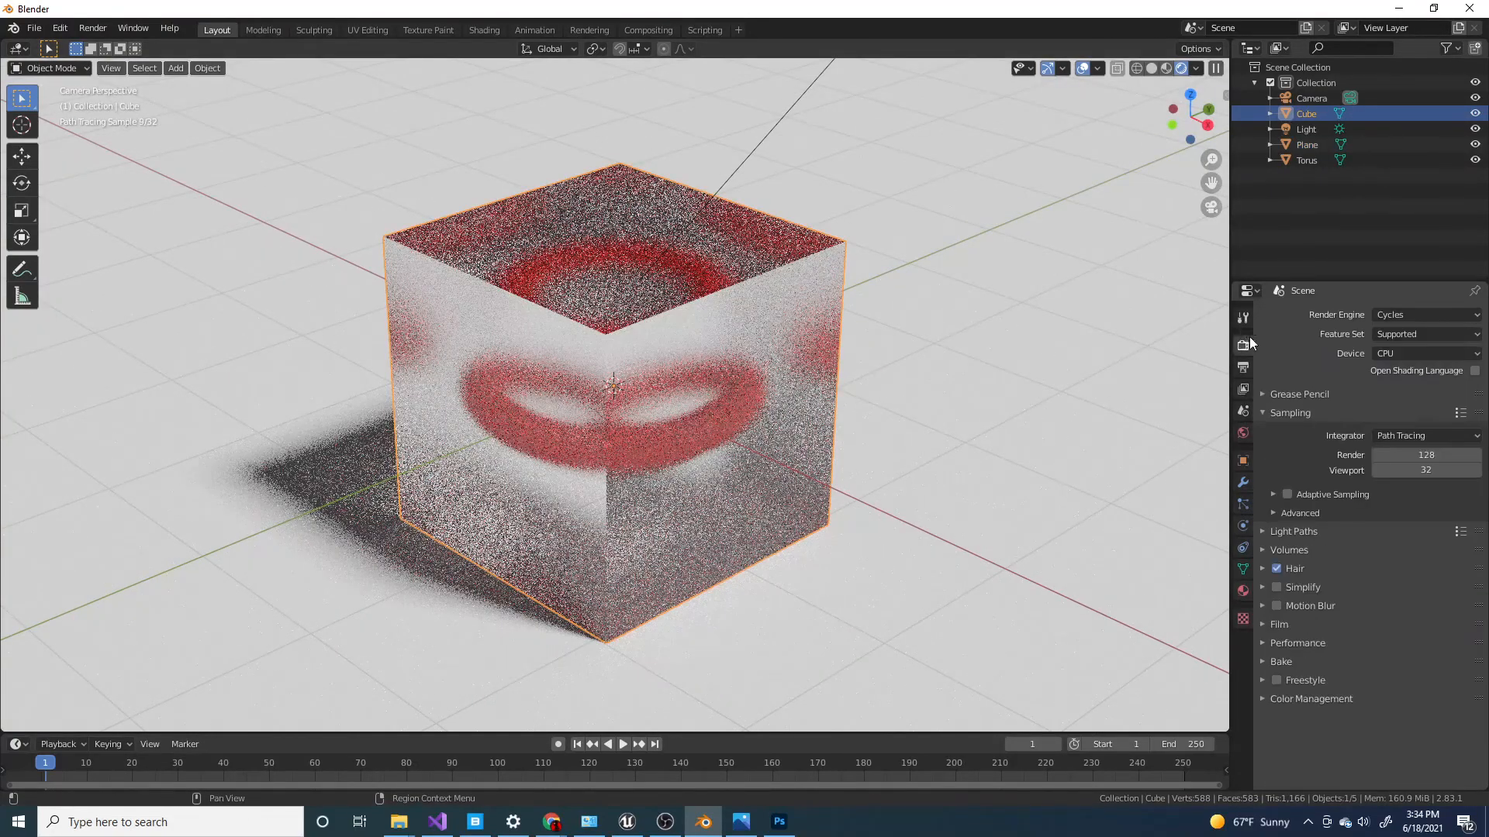
left_click(1403, 314)
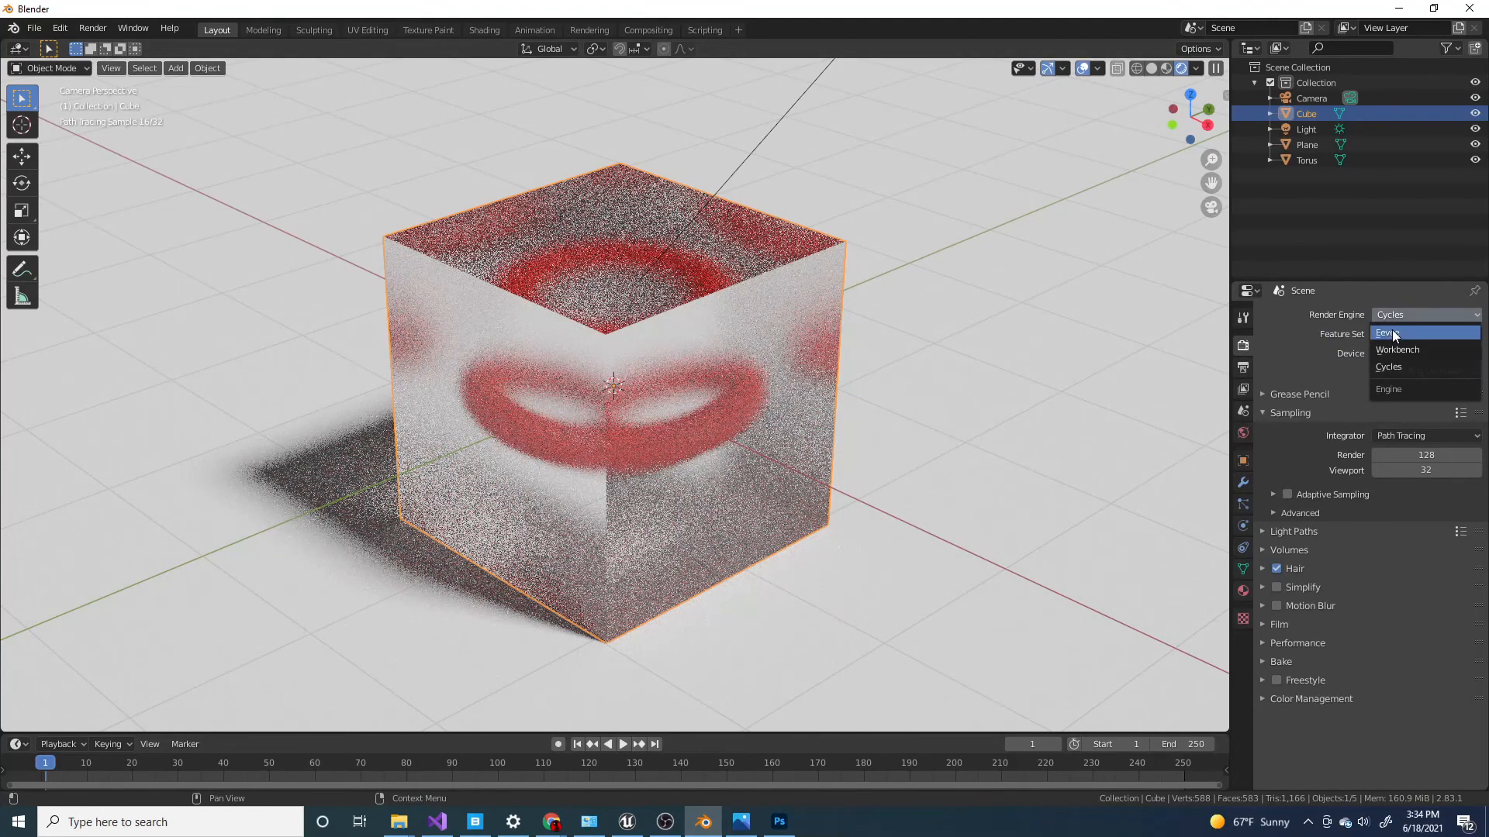
left_click(1388, 333)
scroll(779, 332, "up", 2)
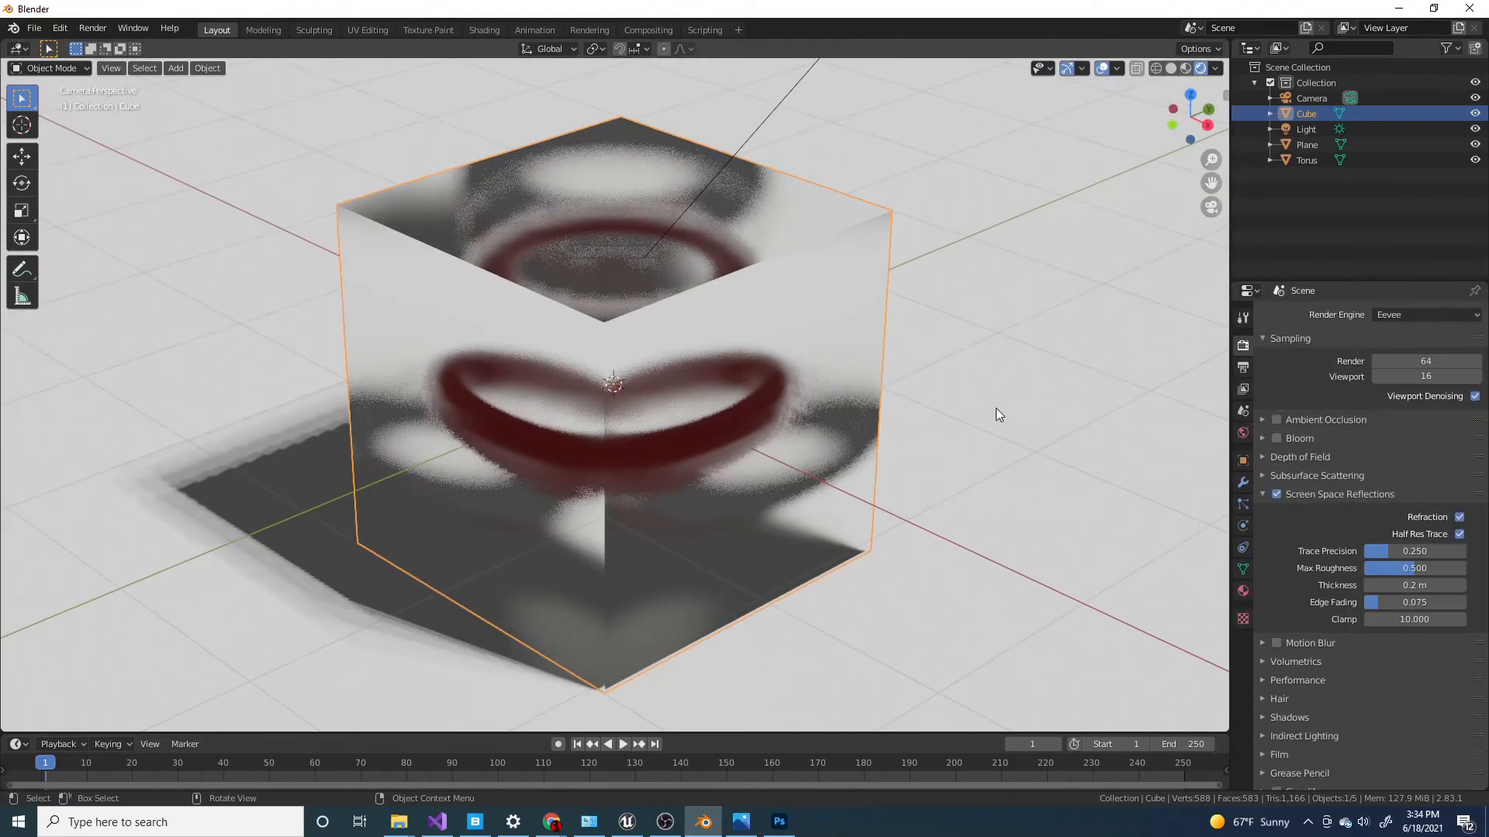
left_click_drag(1375, 551, 1427, 568)
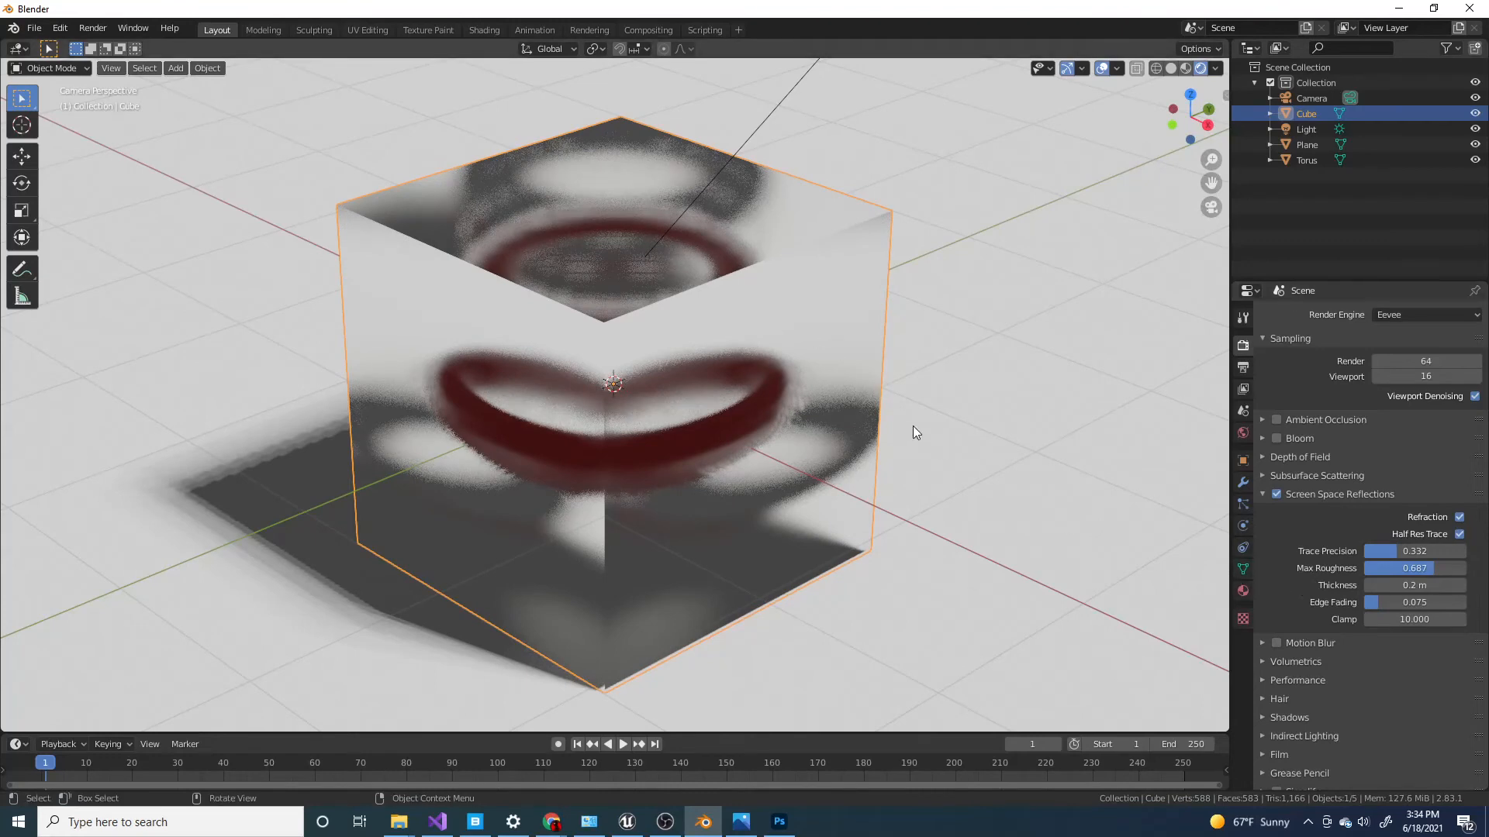
Step: Set the roughness of the cube's glass material to 0 and select the floor plane in camera view
left_click(1243, 590)
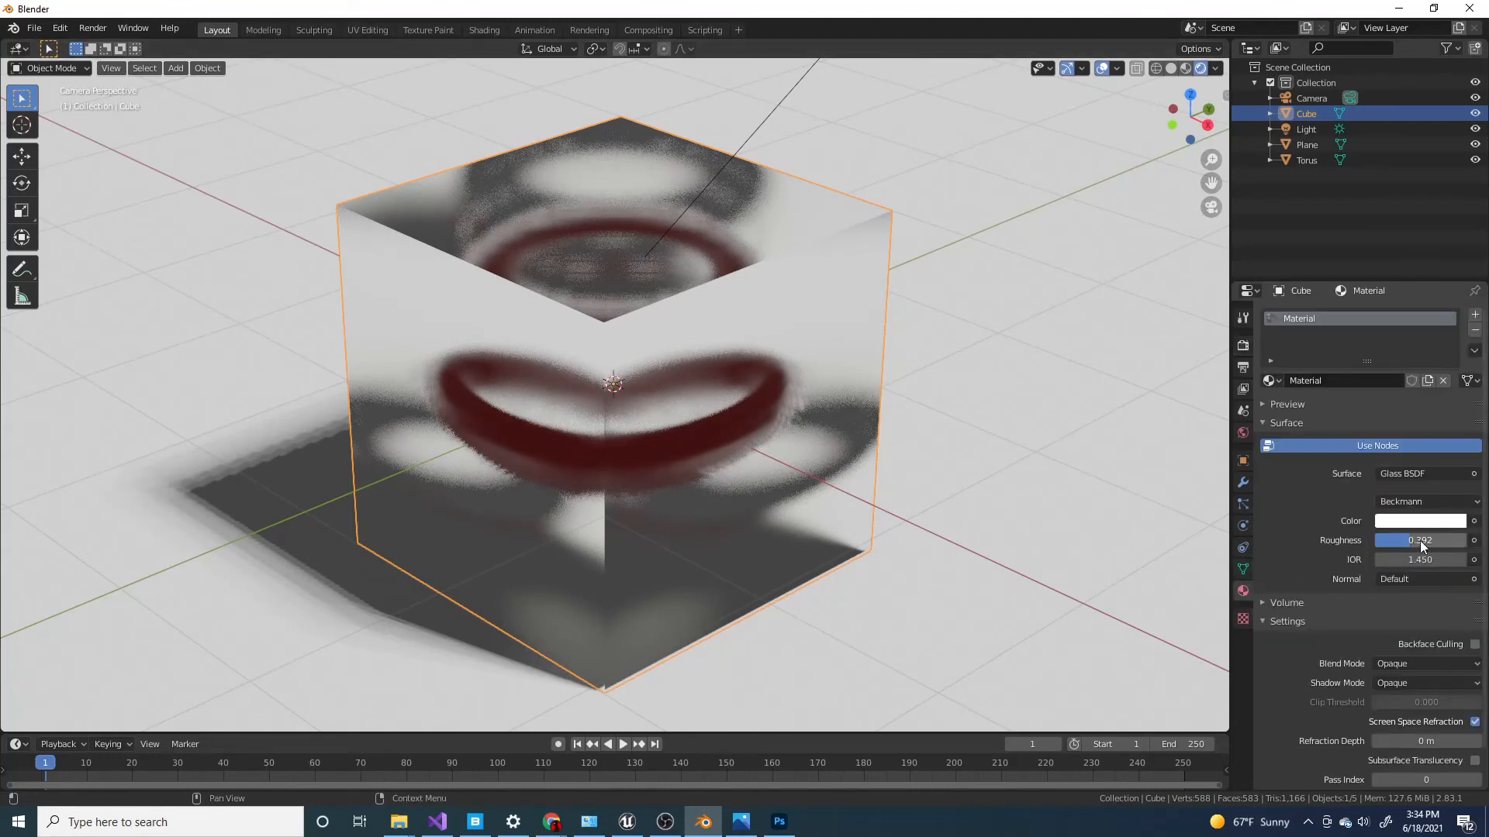
left_click_drag(1420, 541, 1378, 542)
middle_click_drag(698, 326, 811, 429)
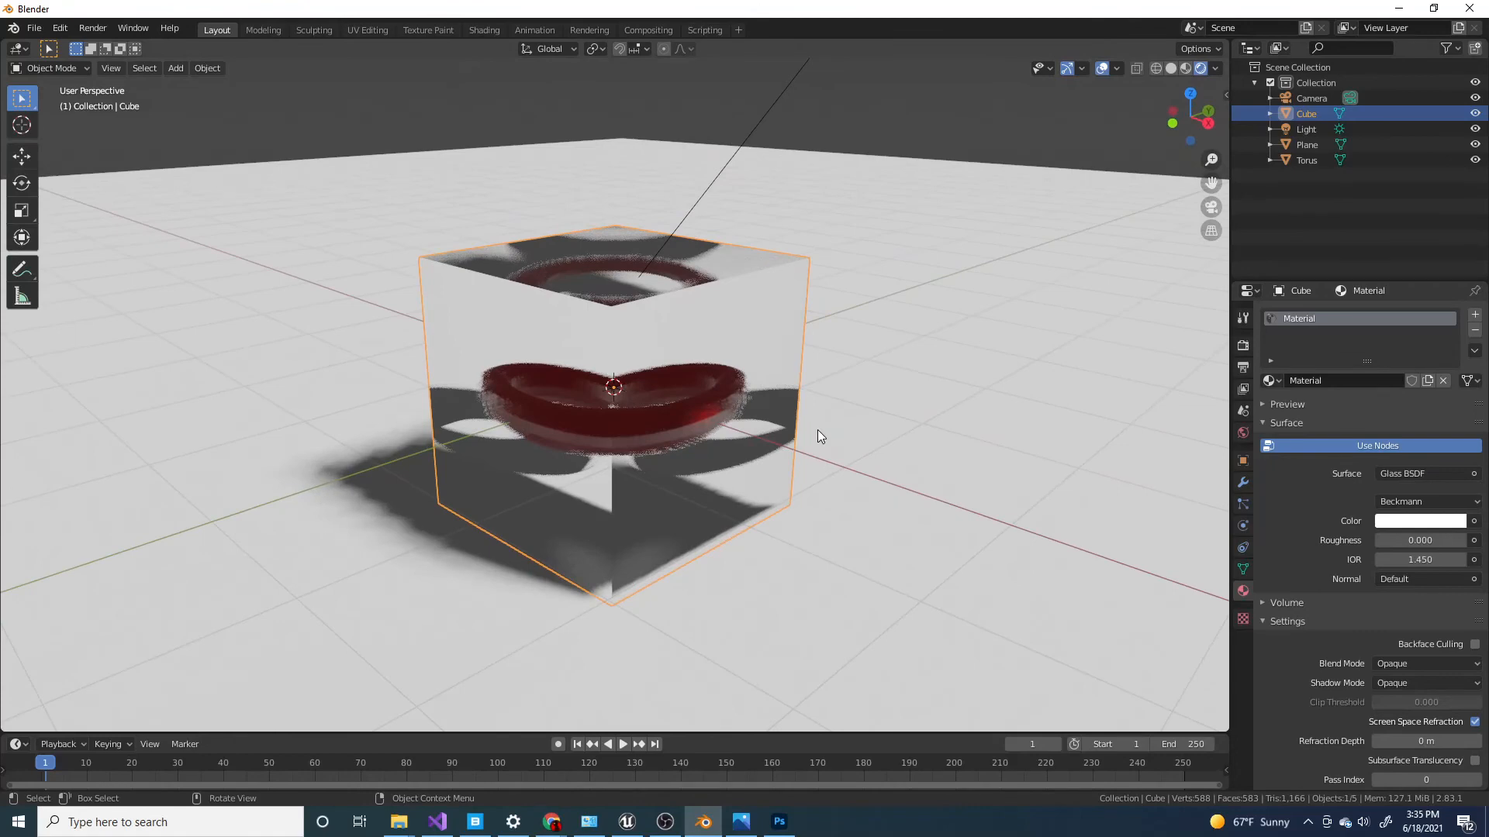
key("KP_0")
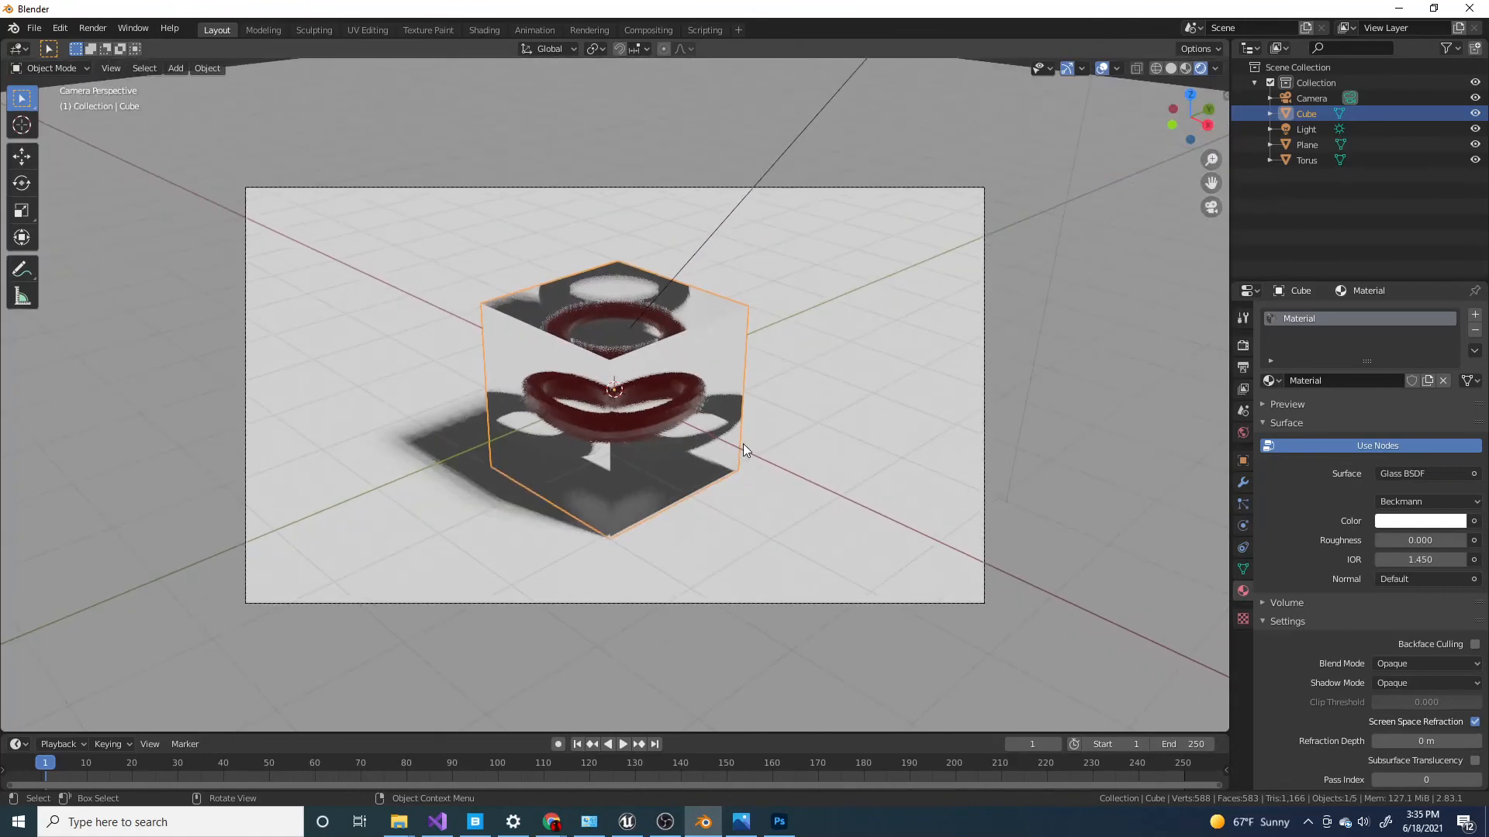
left_click(878, 261)
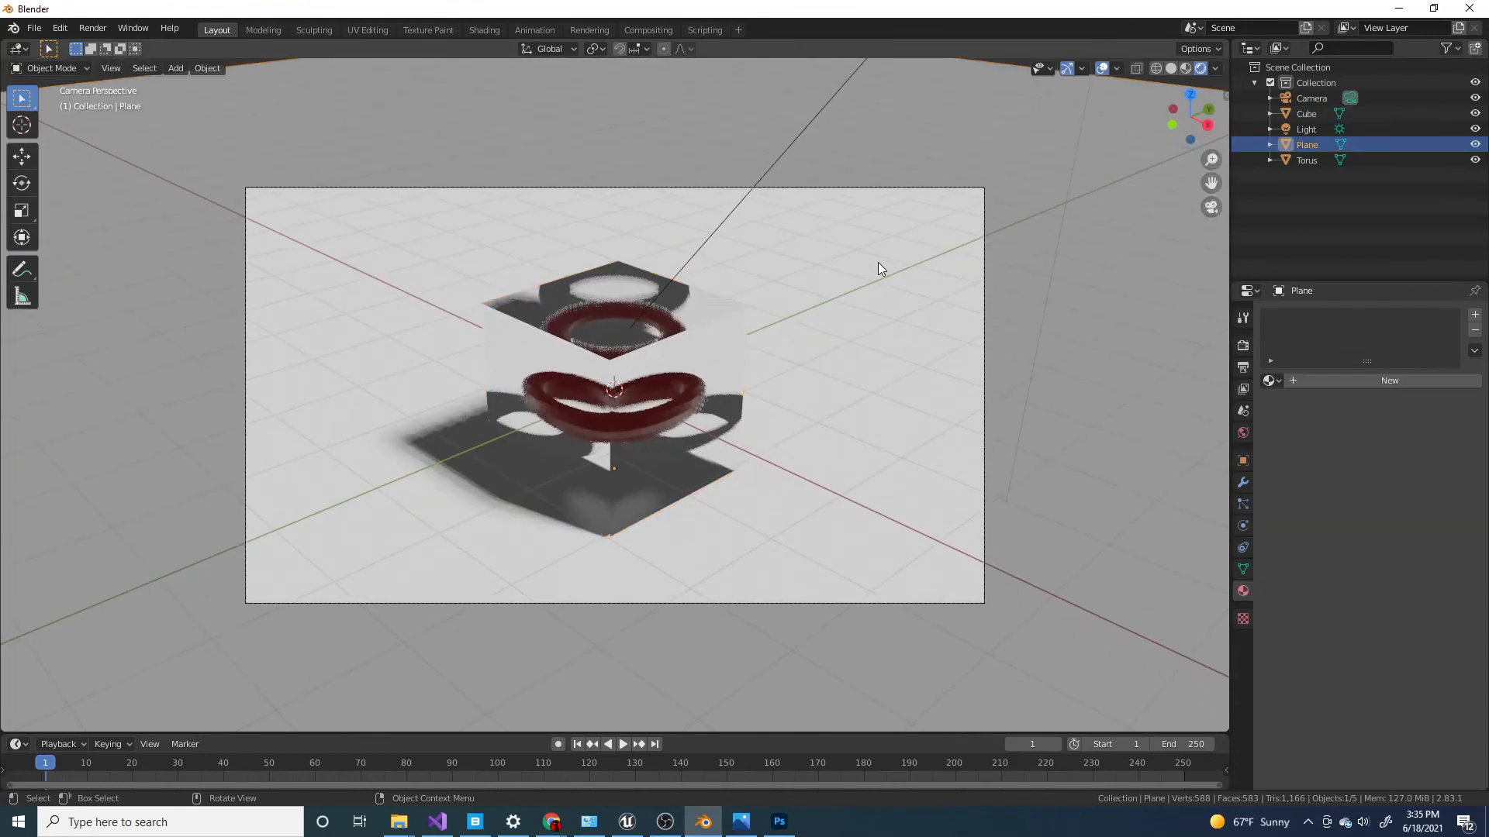